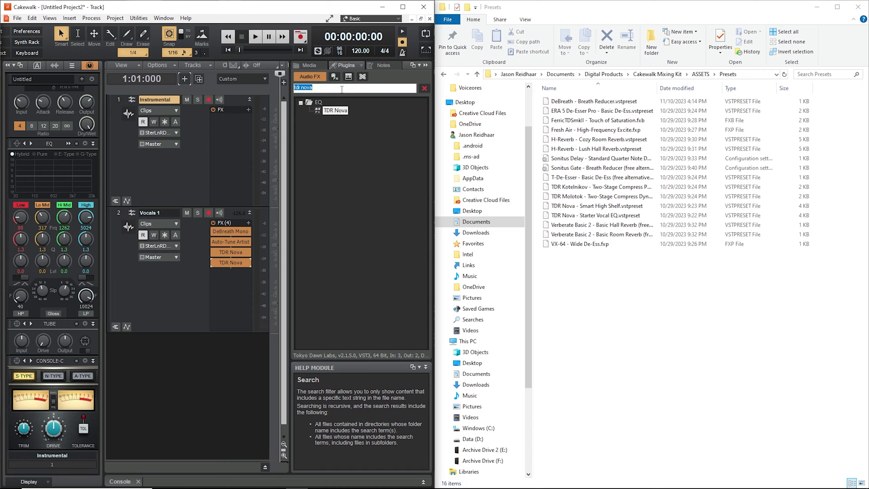
Step: Add VX-64 Vocal Strip and ERA 5 De-Esser Pro to the Vocals 1 effects bin
key("Return")
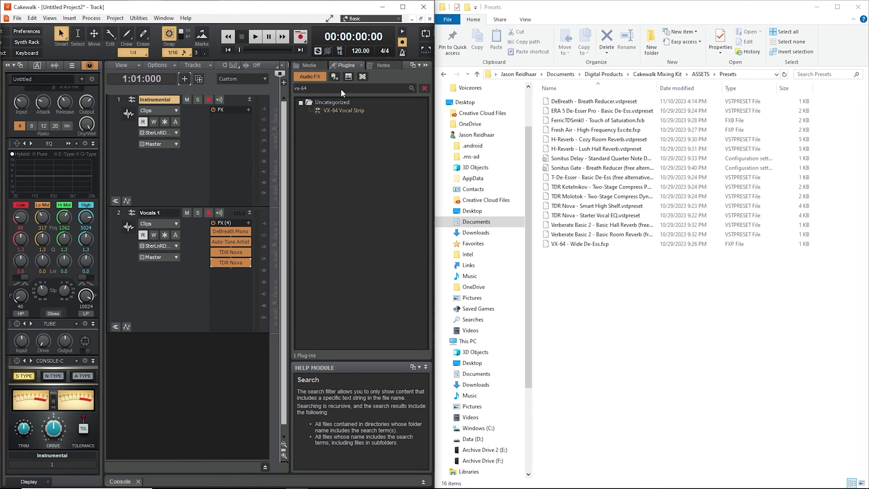
left_click_drag(249, 226, 249, 229)
left_click(370, 7)
left_click(343, 89)
type("era 5")
key("Return")
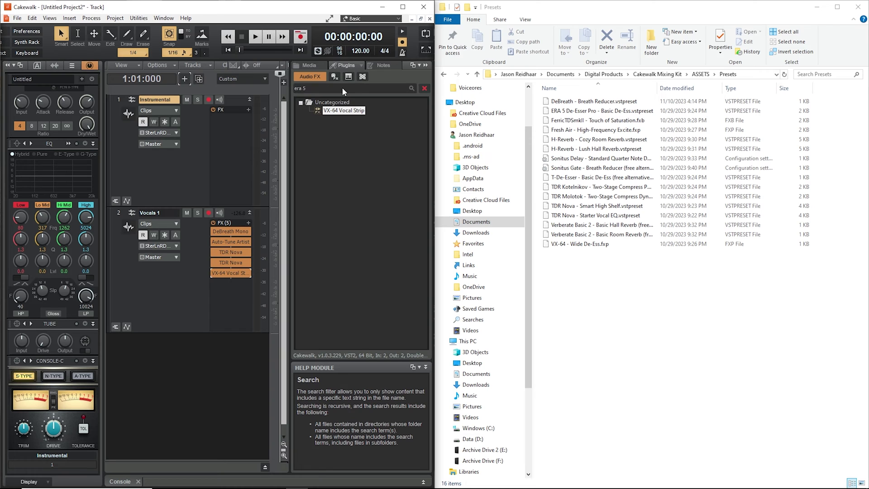
left_click_drag(343, 118, 223, 283)
left_click(362, 6)
Step: Add TDR Kotelnikov, TDR Molotok and Fresh Air to the Vocals 1 effects
left_click(358, 87)
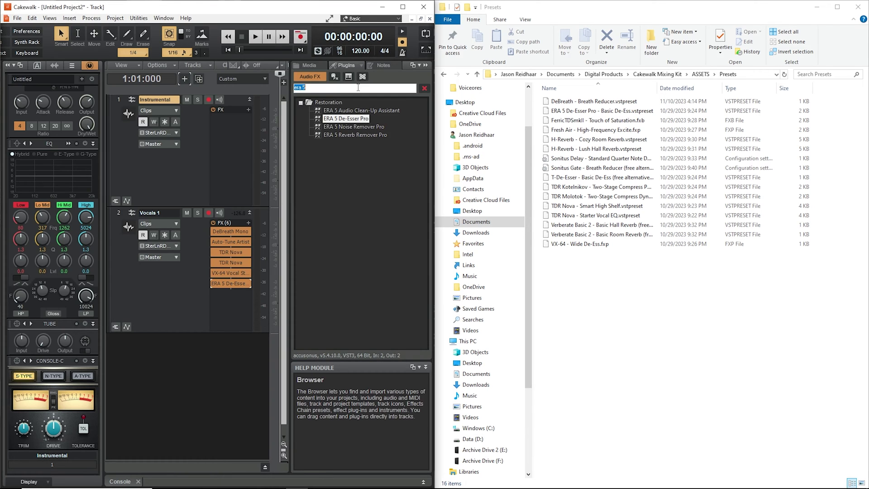
key("Return")
left_click_drag(342, 111, 228, 301)
left_click(326, 7)
left_click(346, 88)
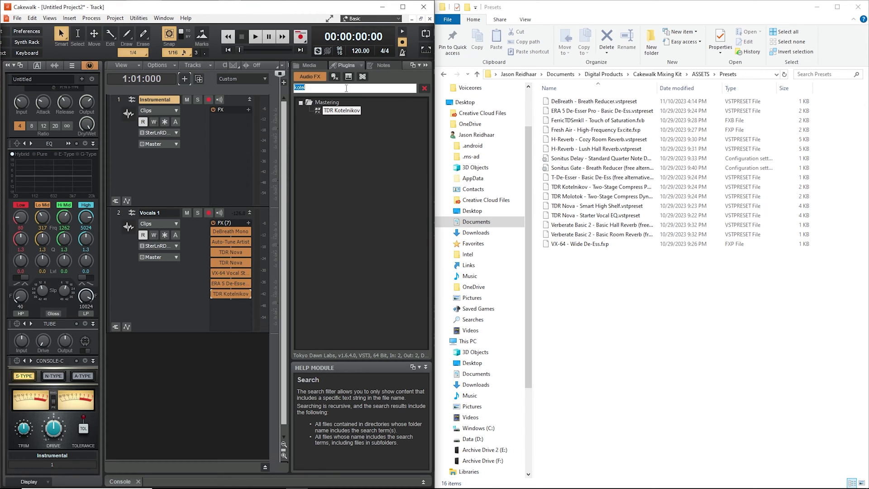
key("Return")
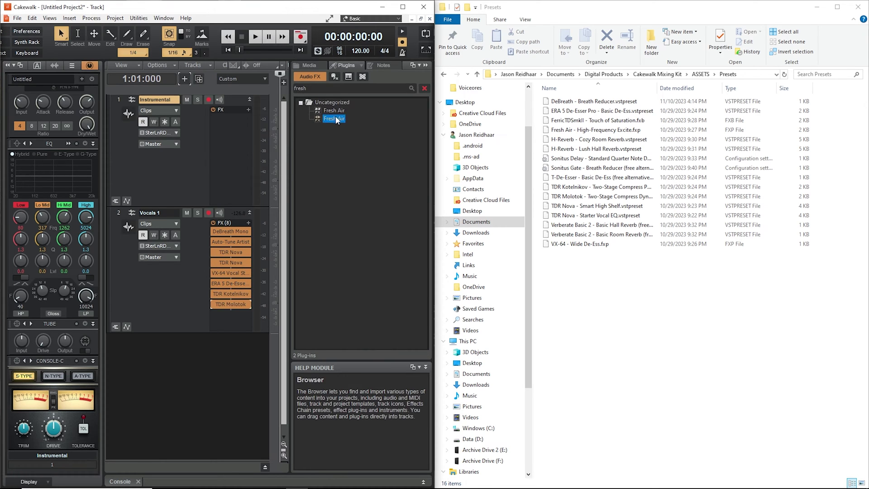
left_click_drag(334, 118, 239, 290)
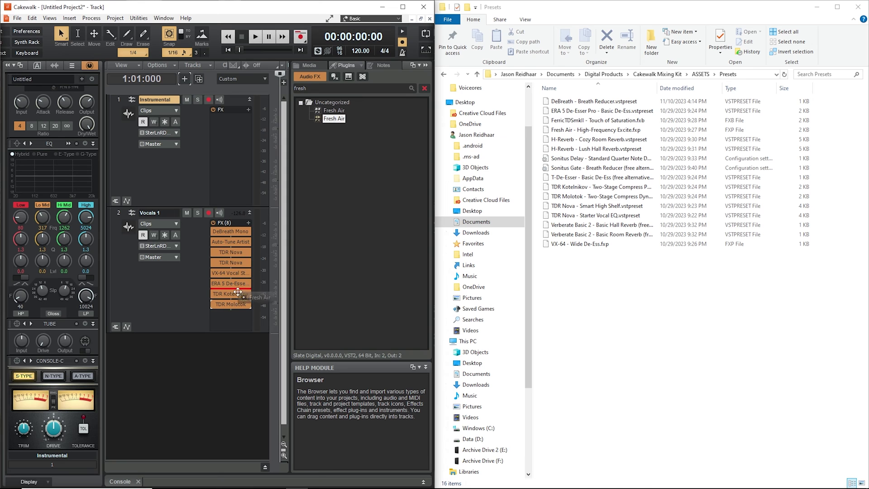
left_click_drag(215, 281, 231, 314)
Step: Search 'ferric' and add FerricTDSmkII to the end of the Vocals 1 chain
left_click(311, 92)
type("ferric")
key("Return")
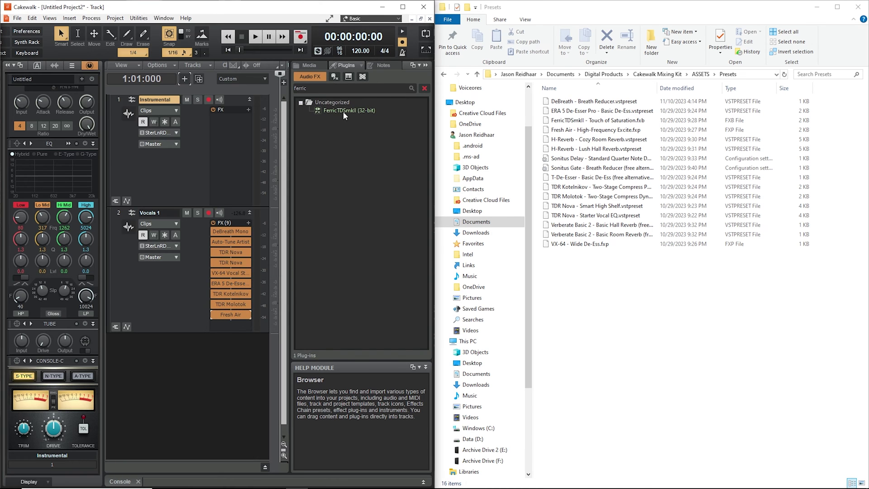
left_click_drag(344, 113, 231, 325)
left_click(398, 6)
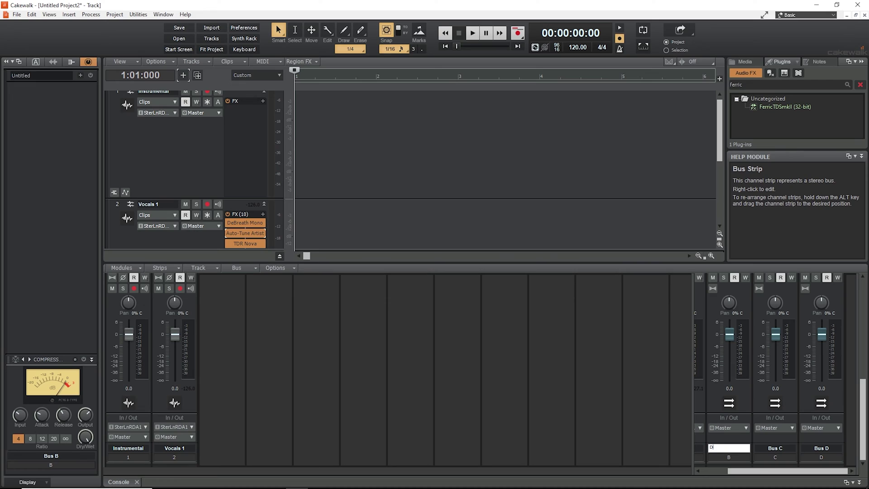
Step: Rename bus C's label, then search the plugin browser for 'sonitus'
double_click(773, 448)
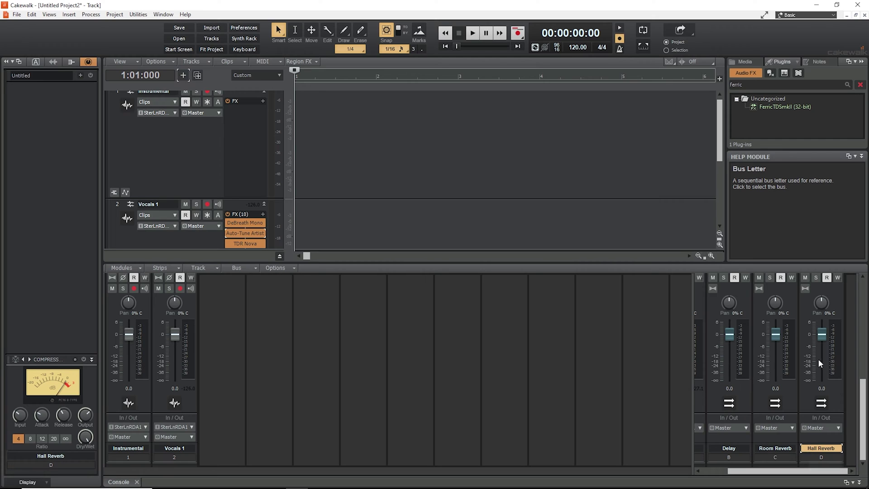
left_click_drag(863, 393, 864, 321)
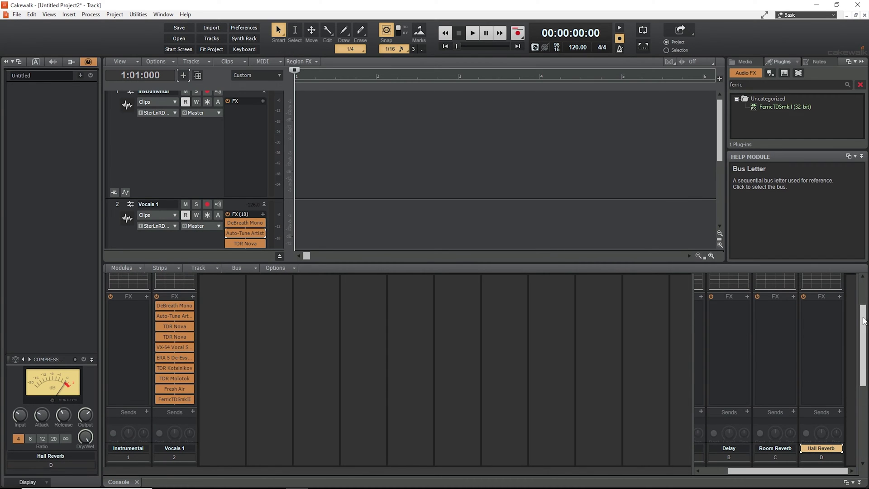
double_click(768, 86)
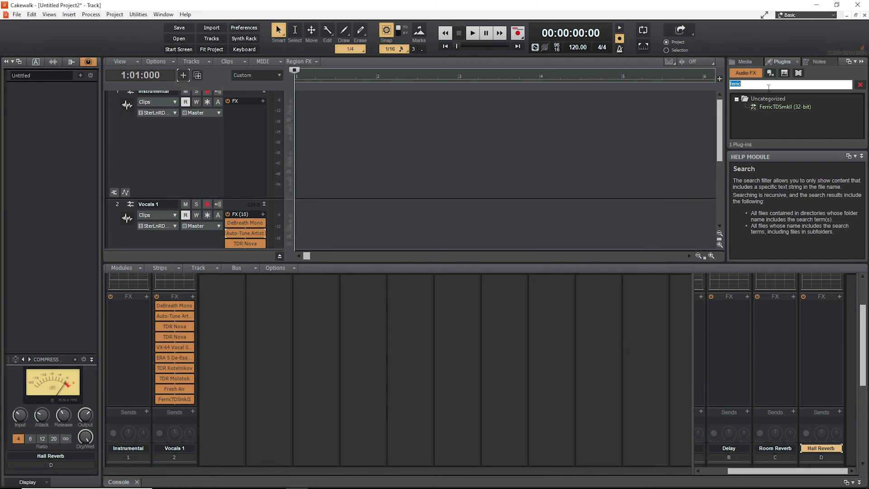
type("sonitus")
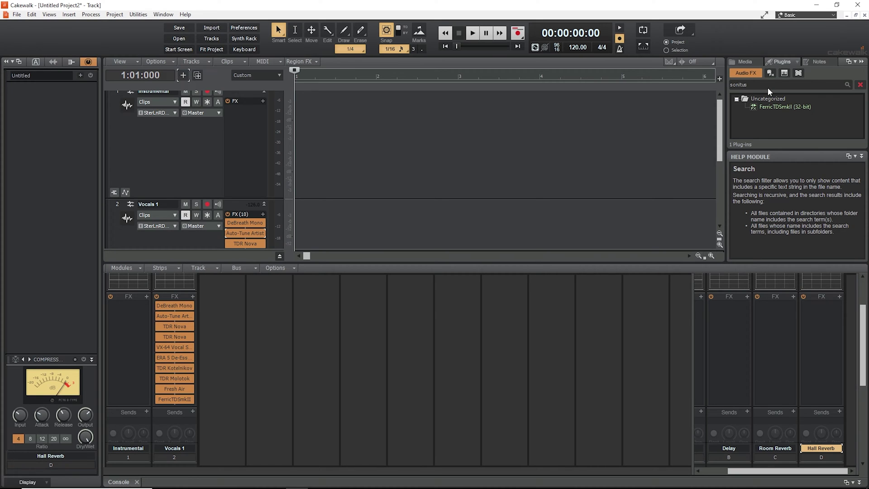
Step: Put Sonitus Delay in the Delay bus FX bin and close its window
left_click_drag(775, 107, 728, 304)
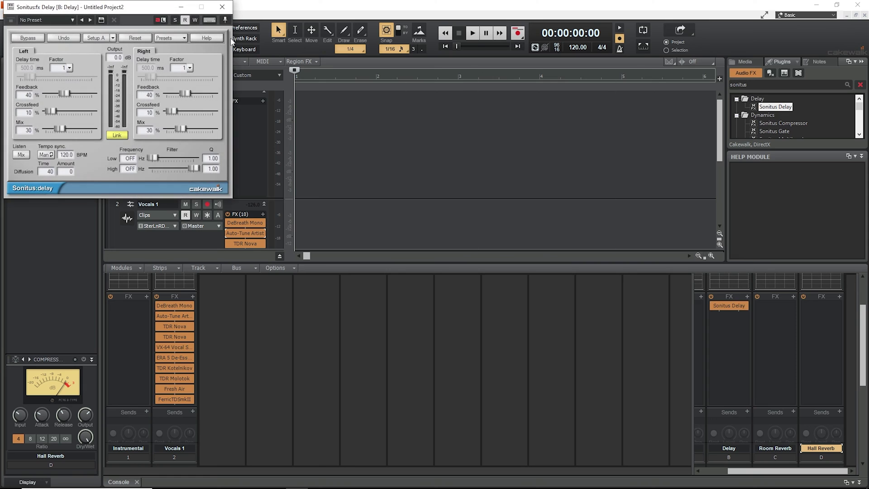
left_click(222, 7)
left_click(774, 86)
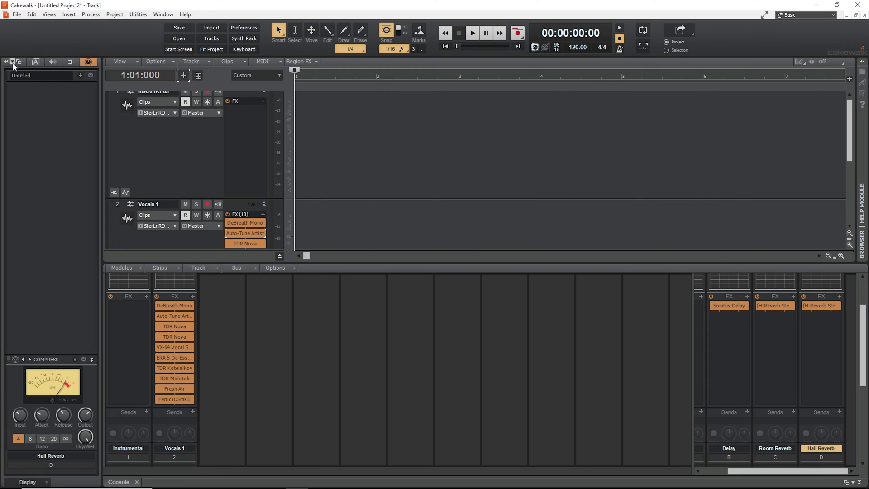
Step: Insert sends from Vocals 1 to the Delay, Room Reverb and Hall Reverb buses
left_click(12, 63)
right_click(59, 179)
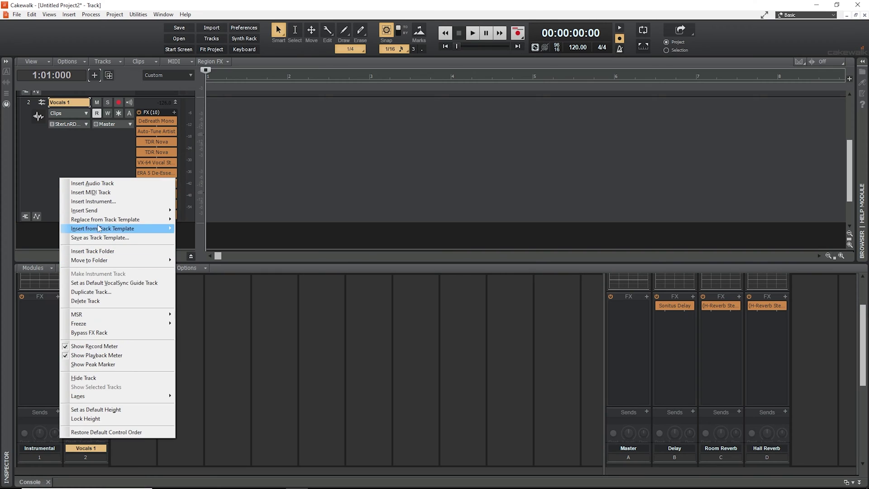
mouse_move(104, 211)
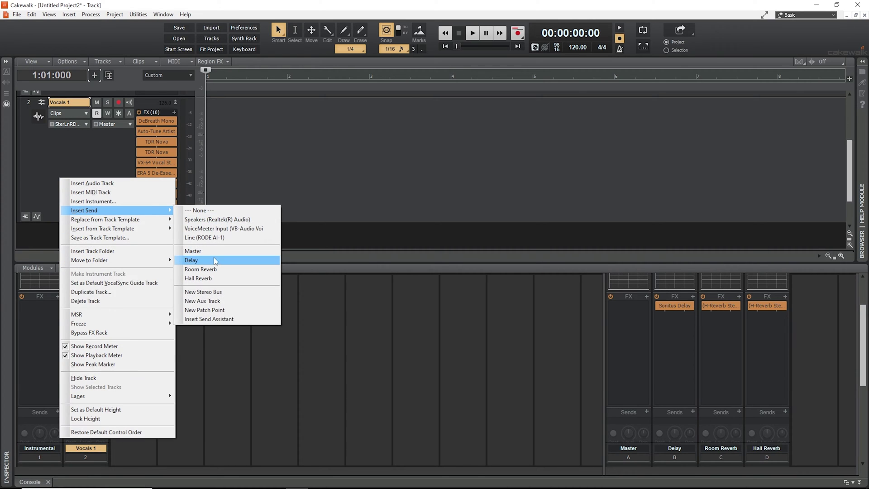
left_click(215, 261)
right_click(98, 181)
mouse_move(131, 213)
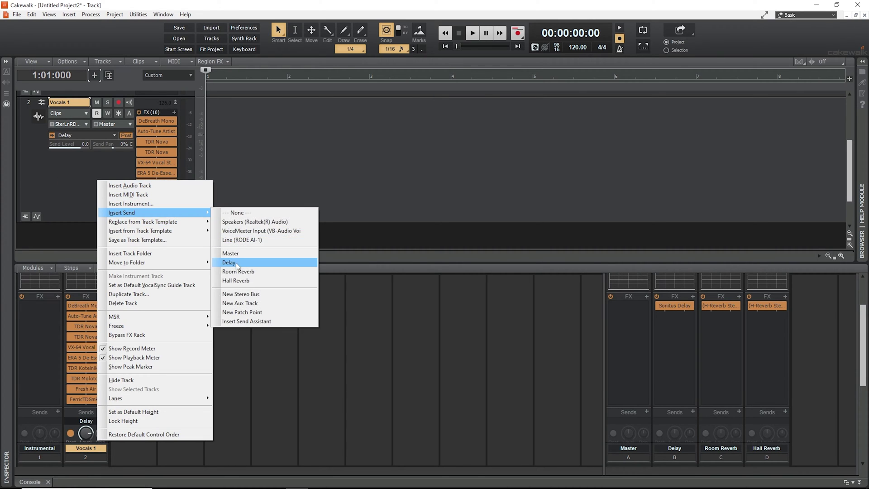
left_click(237, 271)
right_click(86, 188)
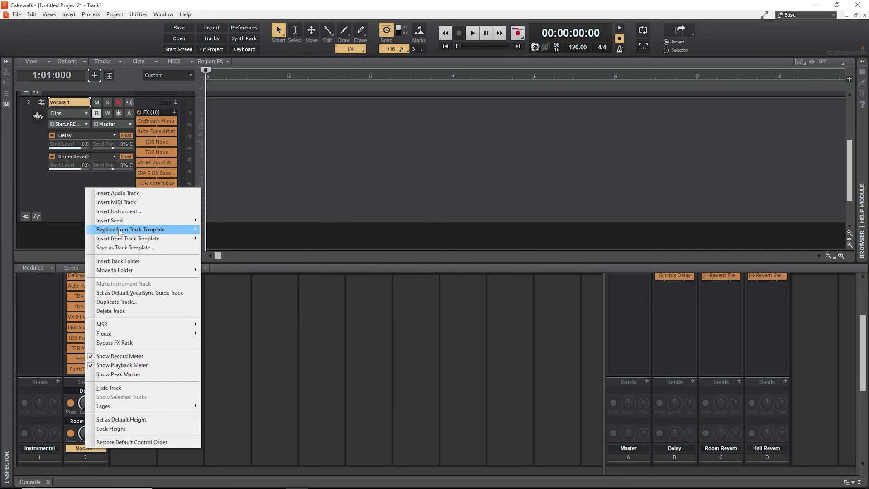
mouse_move(120, 222)
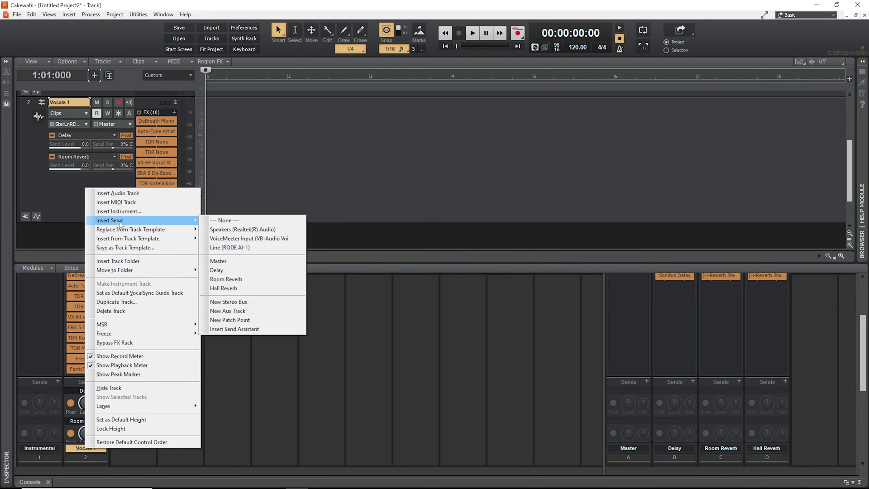
left_click(224, 288)
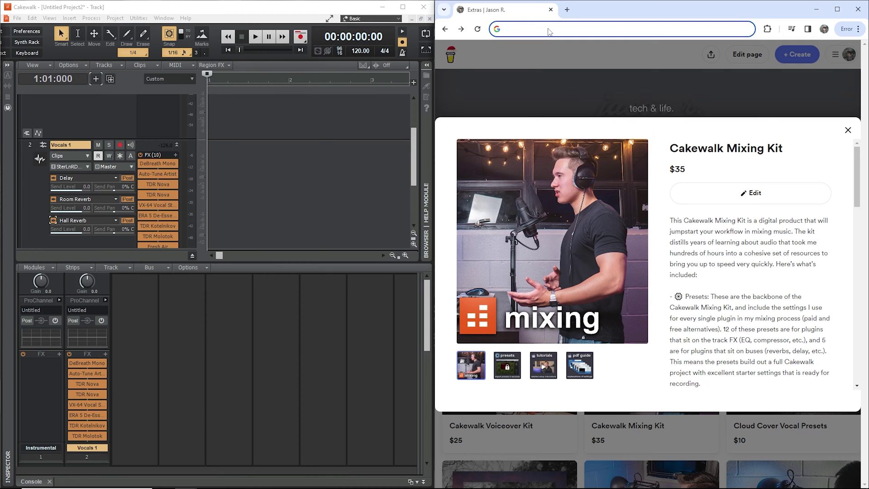
Step: Search 'dominic fike 3 nights tunebat' to look up the song's key and tempo
type("do")
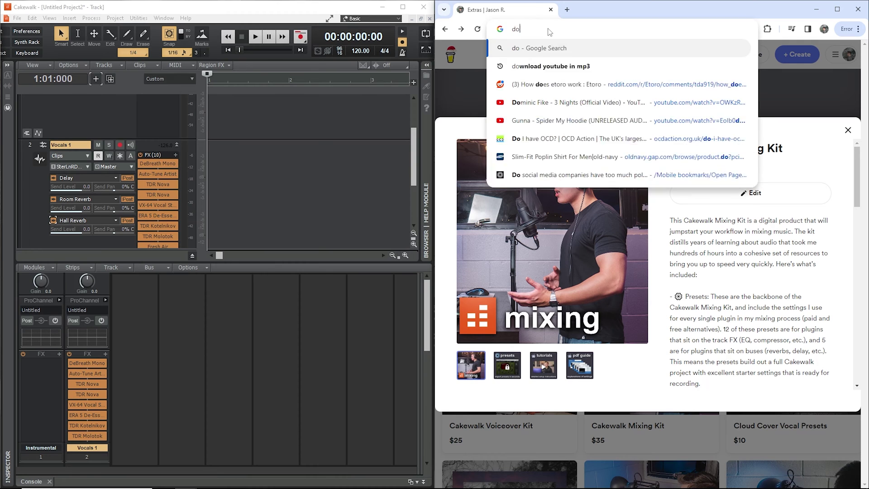
type("minic fike 3 nigh")
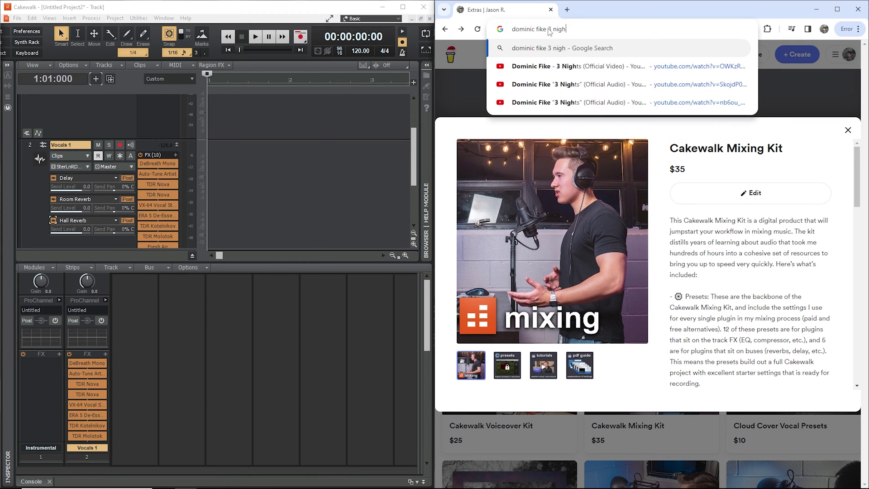
type("ts tunebat")
key("Return")
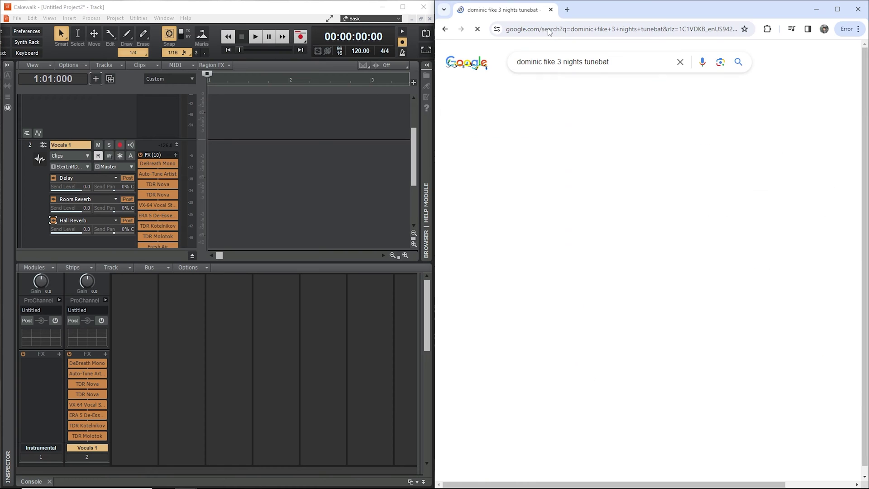
left_click(251, 201)
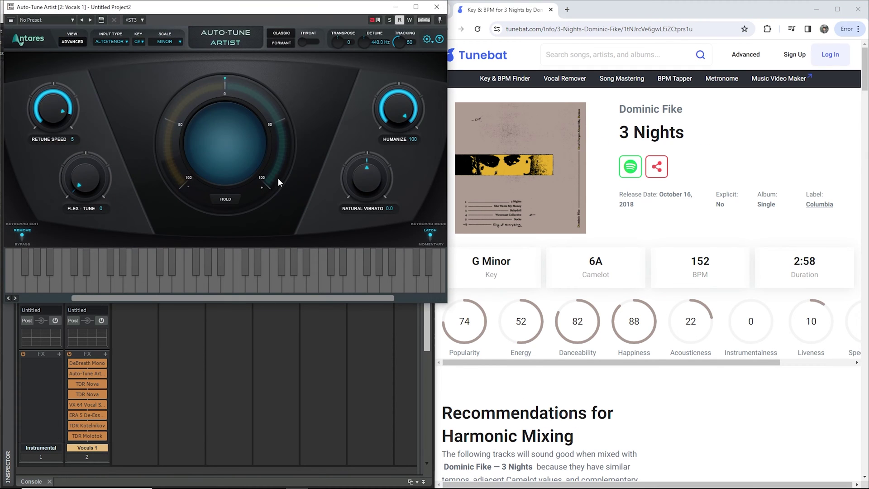
Step: Set the Auto-Tune Artist key to G and close the plugin
left_click(138, 40)
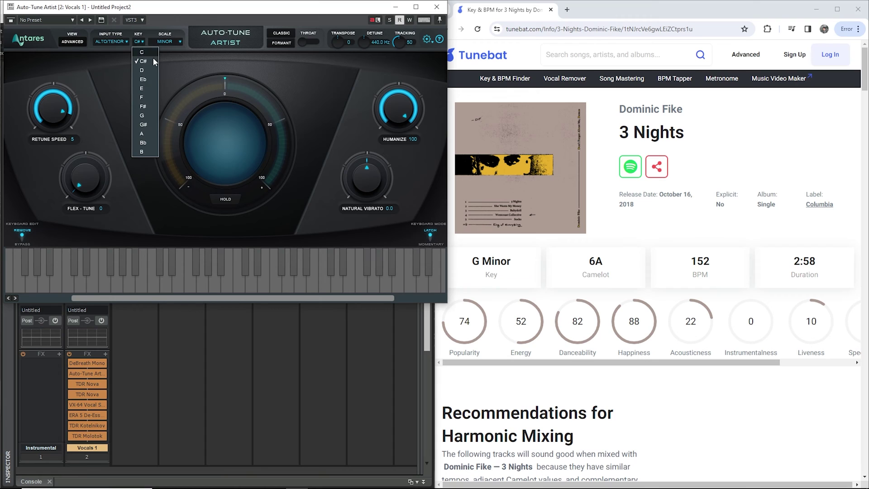
left_click(143, 116)
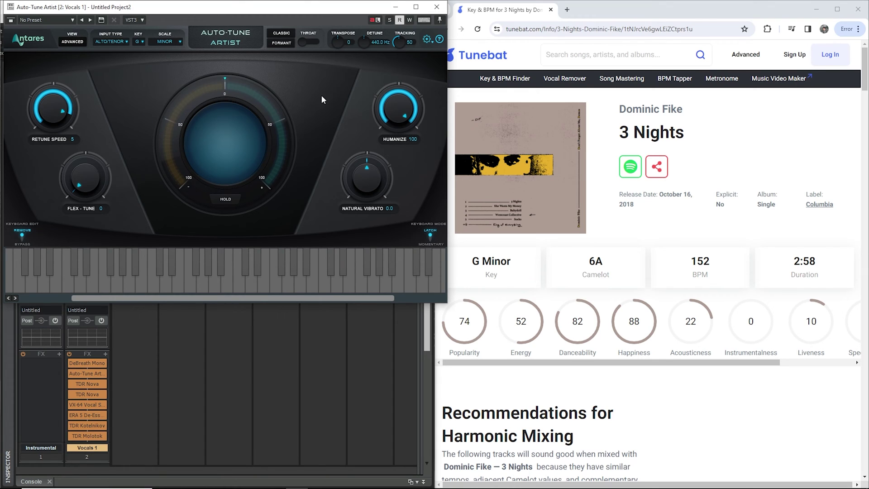
left_click(437, 8)
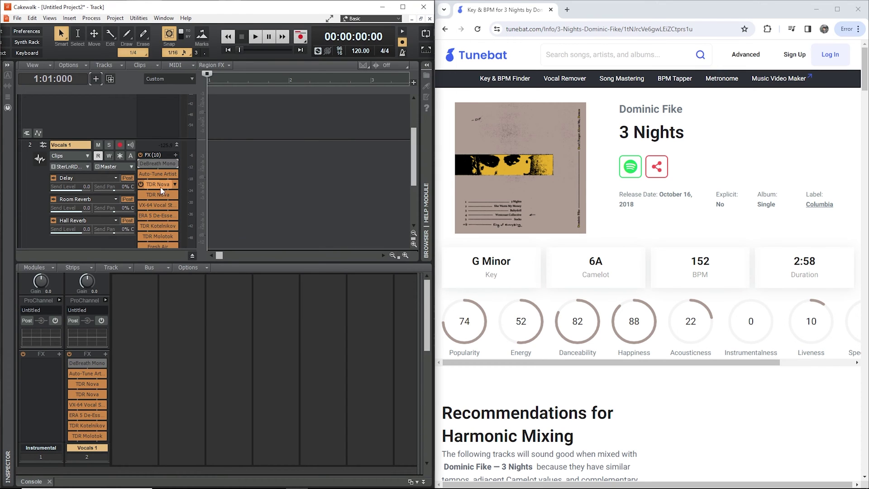
Step: Load the Starter Vocal EQ preset into the first TDR Nova
double_click(158, 184)
left_click(134, 20)
left_click(145, 35)
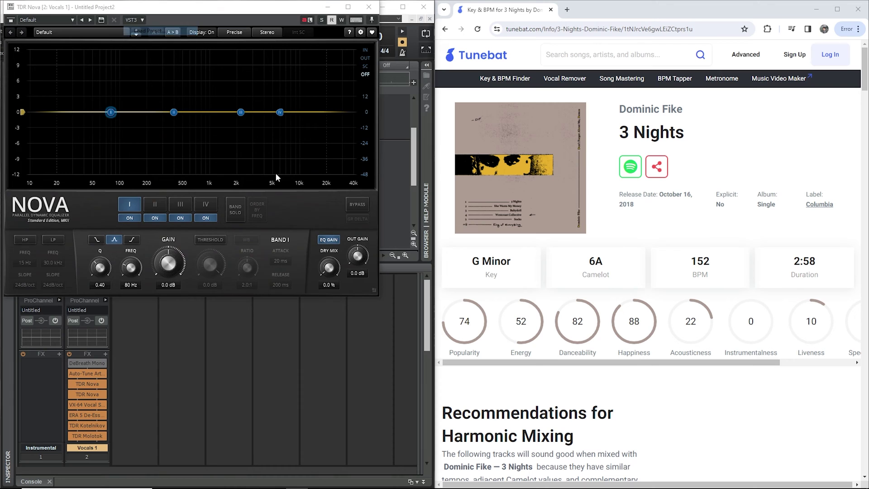
left_click(217, 154)
double_click(218, 153)
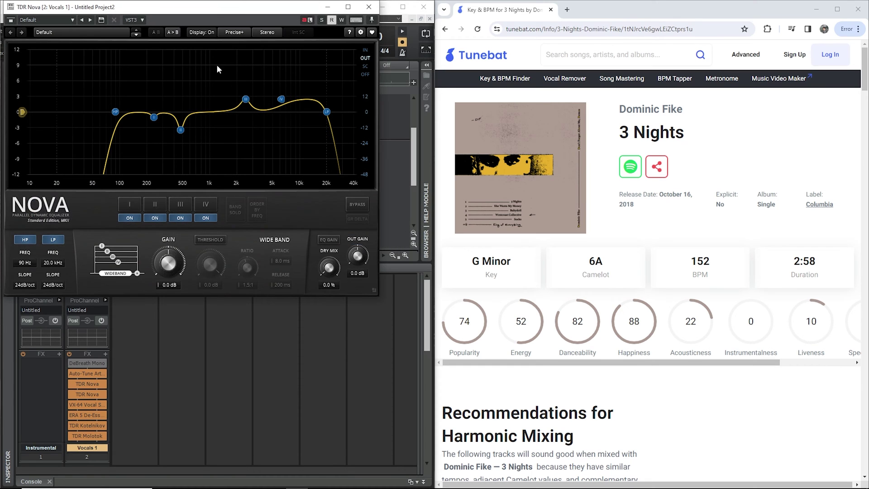
left_click(369, 10)
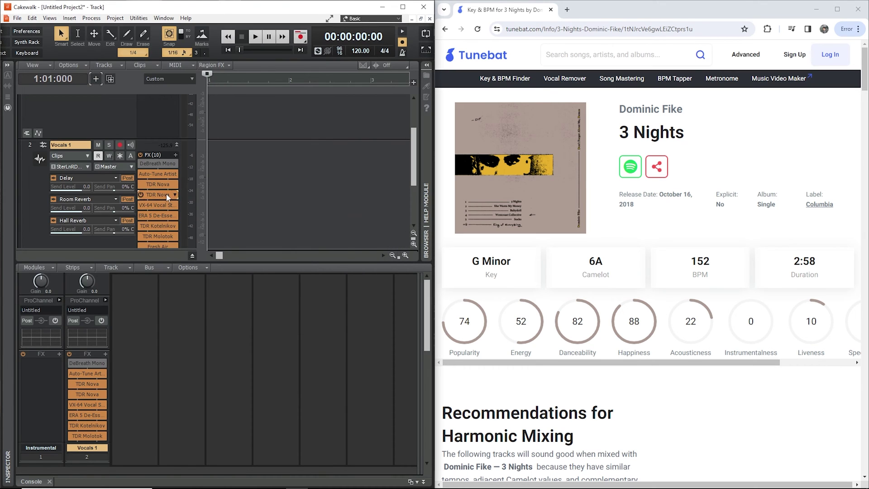
Step: Load the Smart High Shelf preset into the second TDR Nova
double_click(156, 205)
left_click(140, 20)
left_click(145, 30)
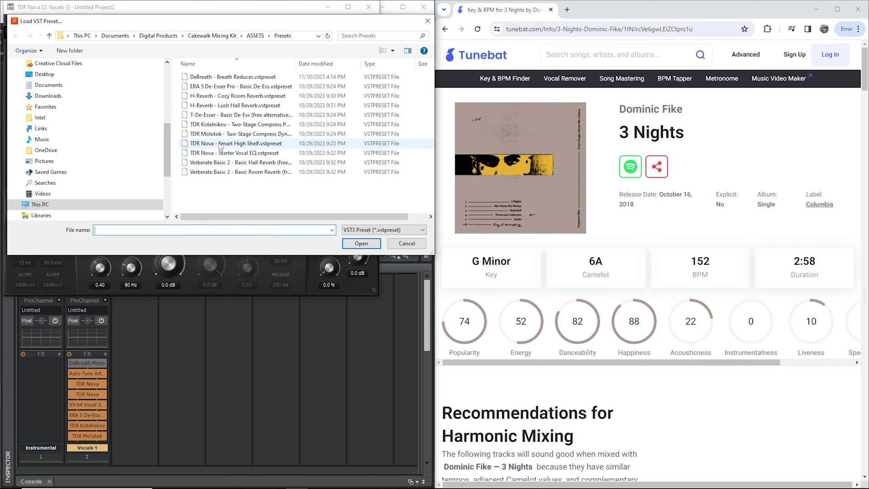
double_click(210, 144)
left_click(367, 9)
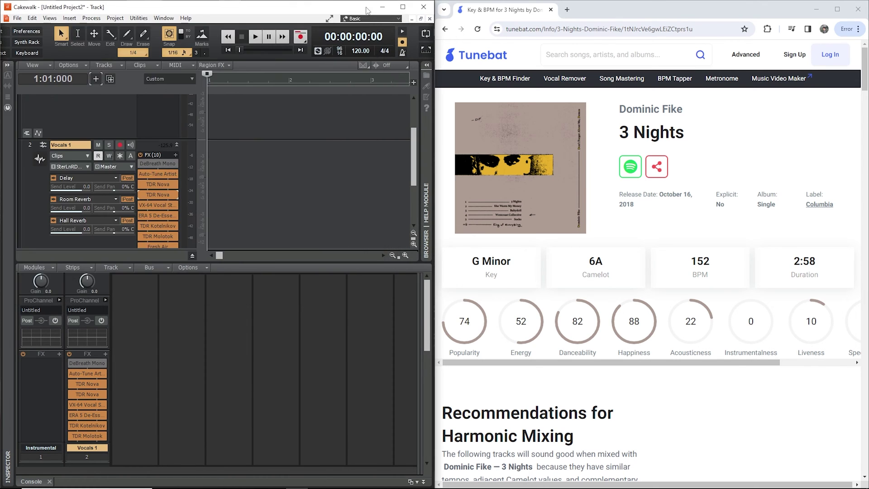
Step: Load the Wide De-Ess preset from the Mixing Kit's ASSETS/Presets folder into VX-64
double_click(160, 207)
left_click(136, 19)
left_click(145, 30)
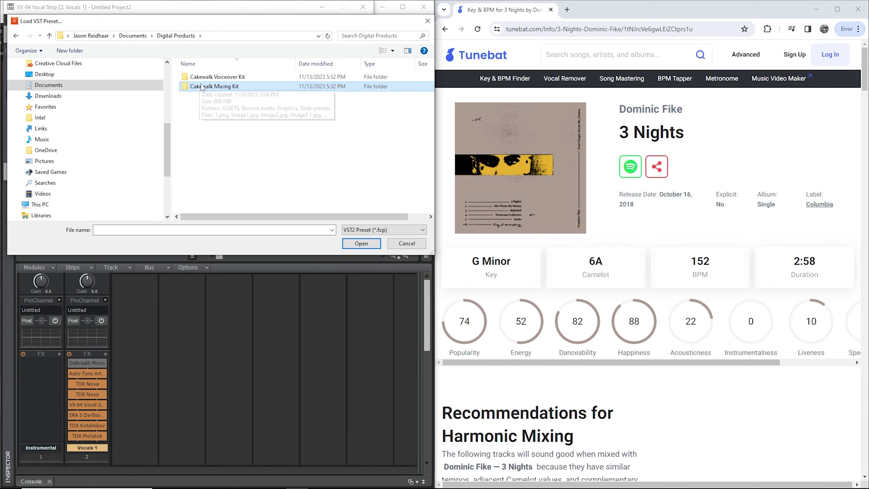
double_click(201, 88)
double_click(204, 86)
double_click(204, 87)
left_click(203, 88)
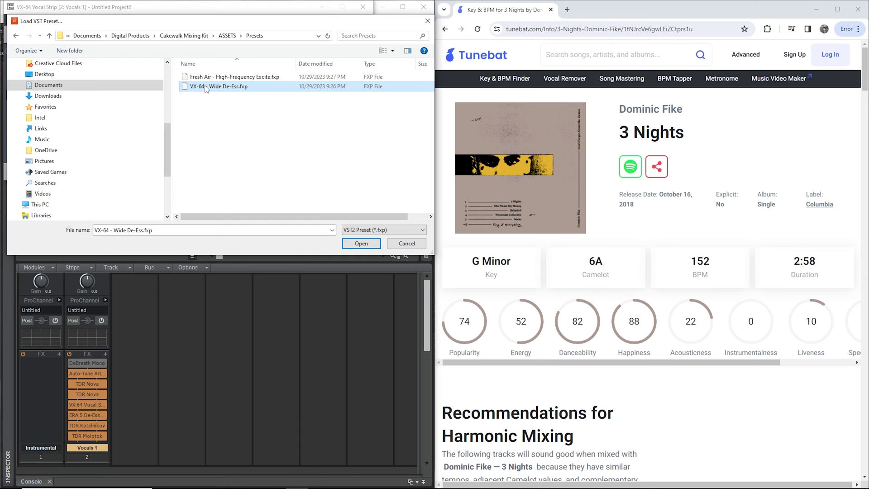
double_click(216, 87)
left_click(367, 19)
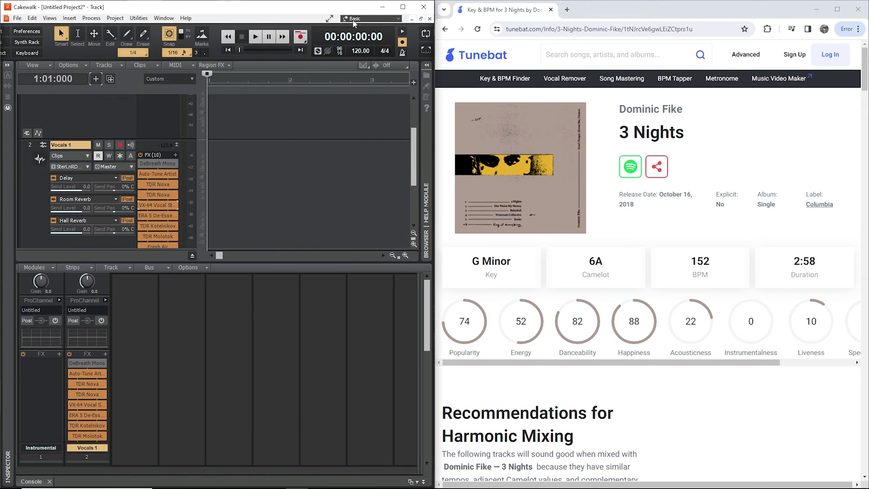
Step: Load the Basic De-Ess preset into ERA 5 De-Esser Pro
double_click(158, 216)
left_click(134, 20)
left_click(140, 32)
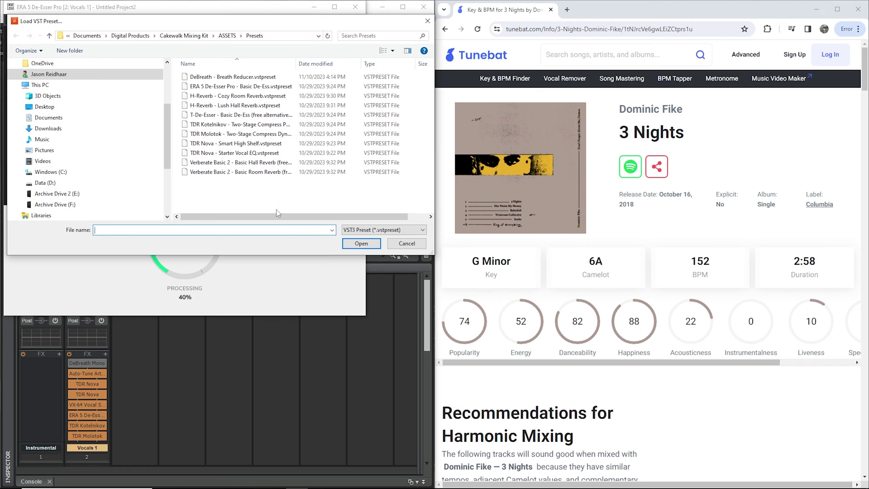
double_click(214, 86)
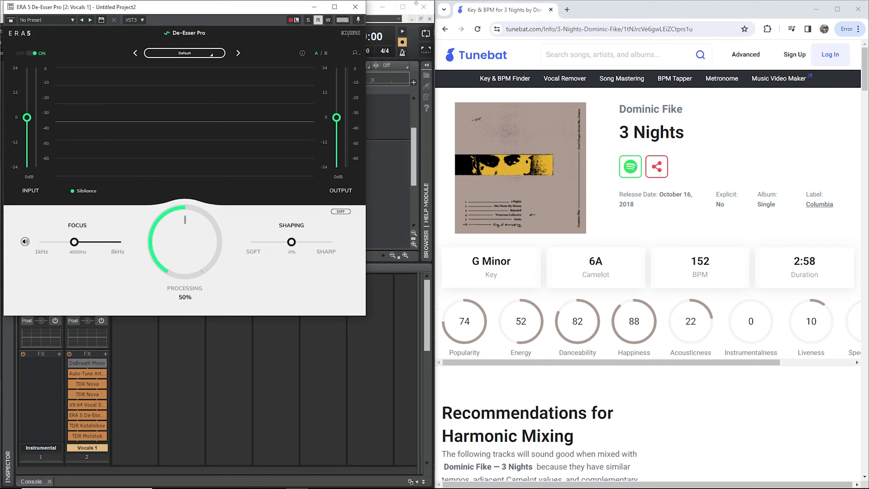
left_click(355, 7)
Step: Load the Two-Stage Compress preset into TDR Kotelnikov
double_click(158, 158)
left_click(131, 20)
left_click(139, 32)
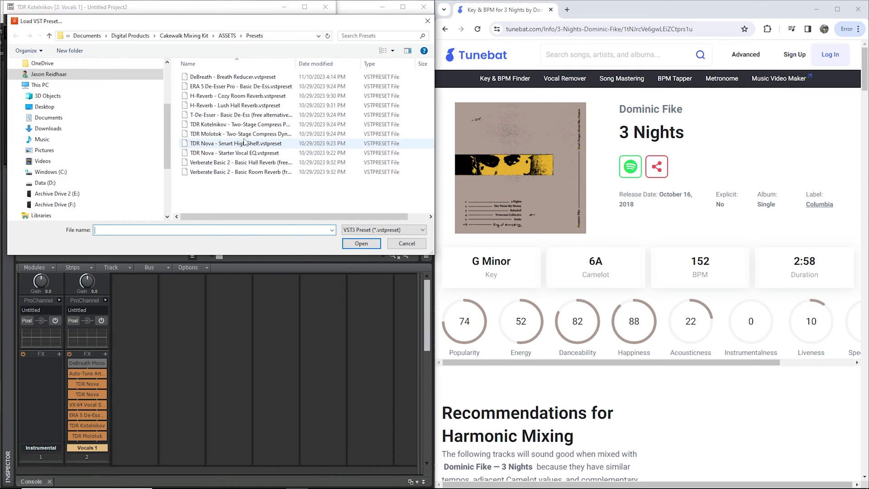
double_click(239, 124)
left_click(325, 7)
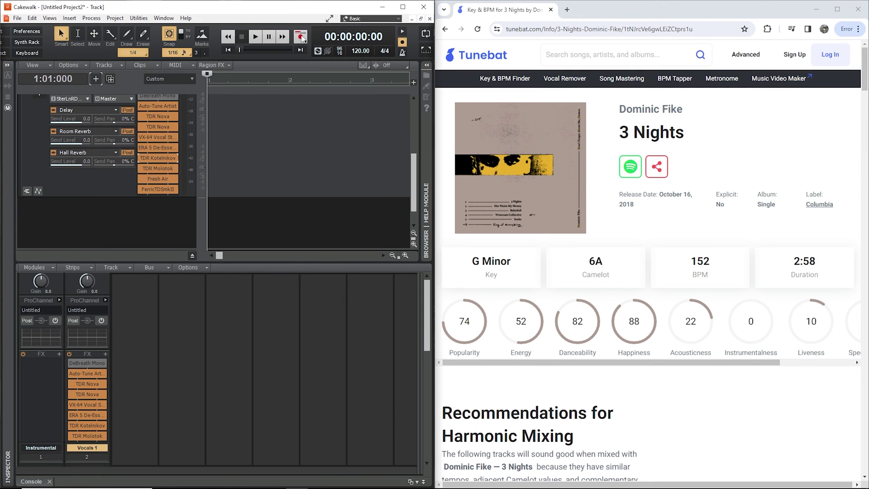
Step: Load the Two-Stage Compress preset into TDR Molotok
double_click(158, 168)
left_click(131, 20)
left_click(139, 31)
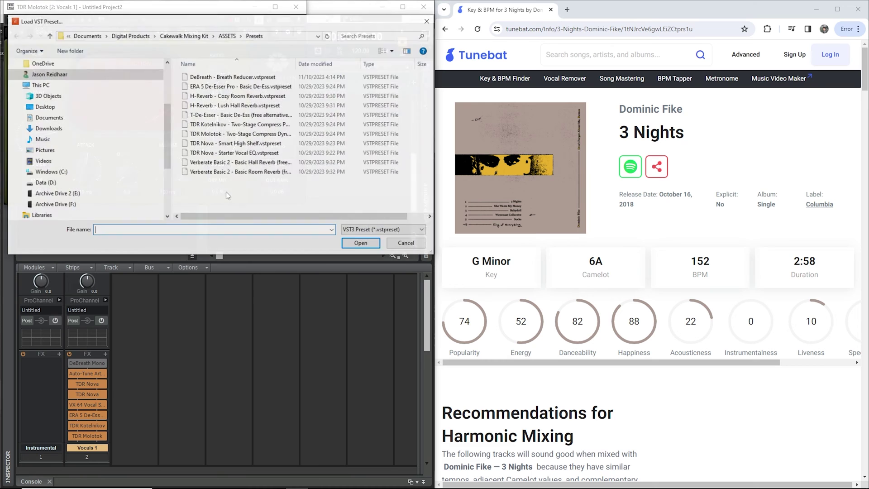
double_click(240, 133)
left_click(296, 6)
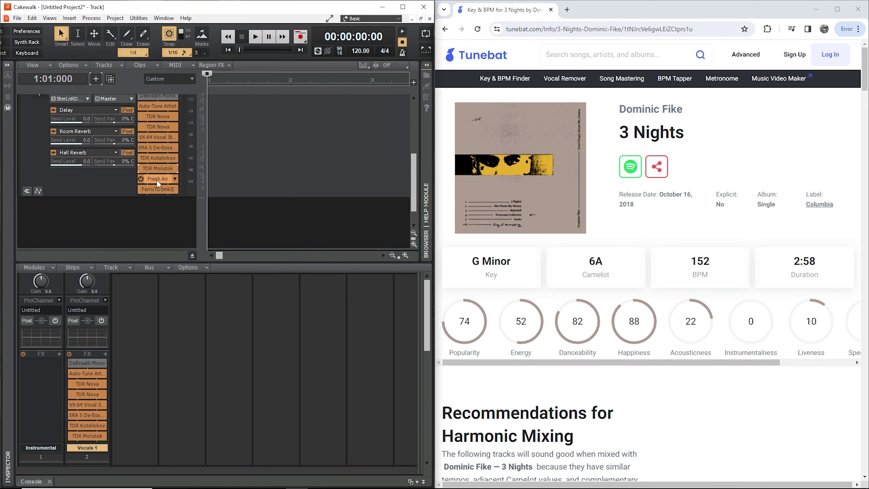
Step: Load the High-Frequency Excite preset into Fresh Air
double_click(161, 180)
left_click(133, 19)
left_click(138, 31)
left_click(217, 78)
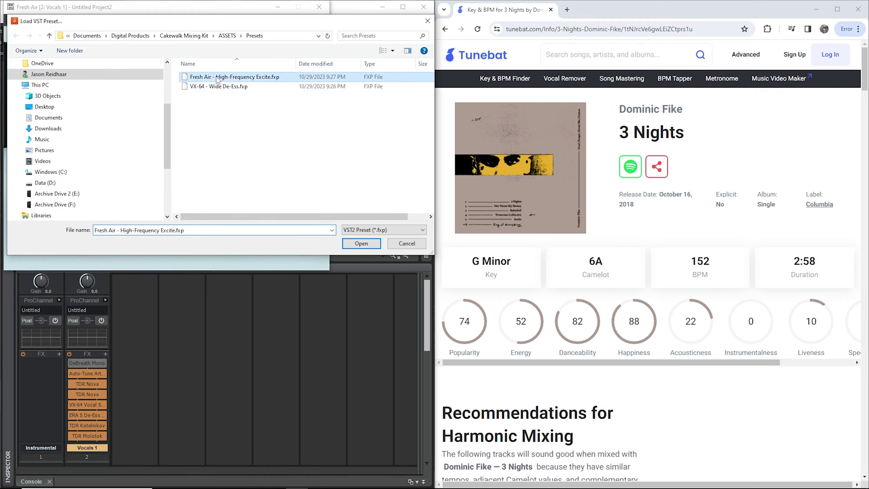
double_click(217, 78)
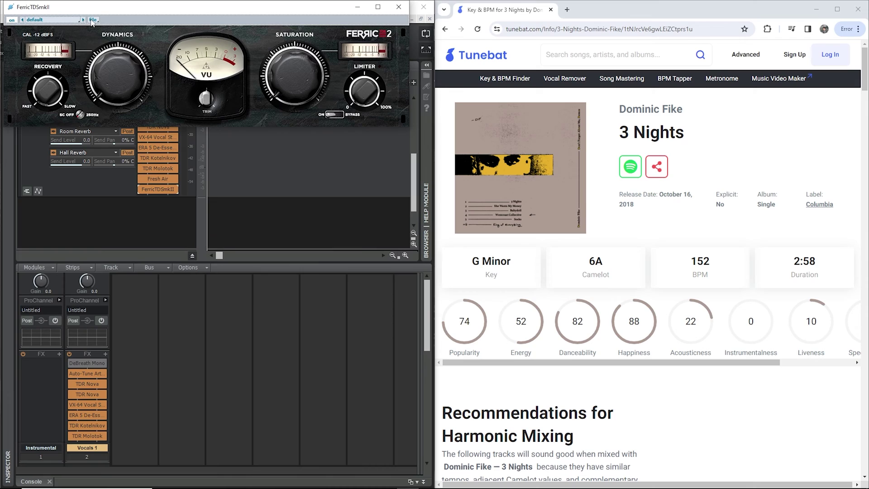
Step: Load the mixing preset bank into FerricTDSmkII
left_click(93, 19)
left_click(101, 30)
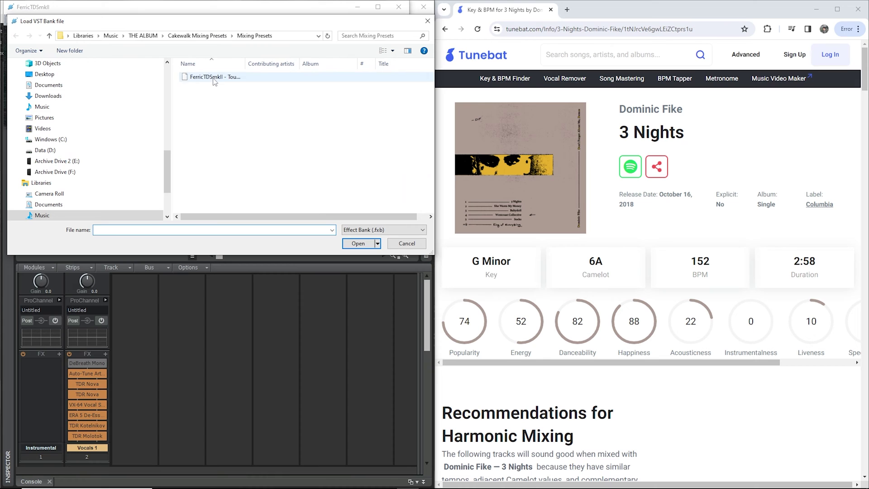
double_click(214, 78)
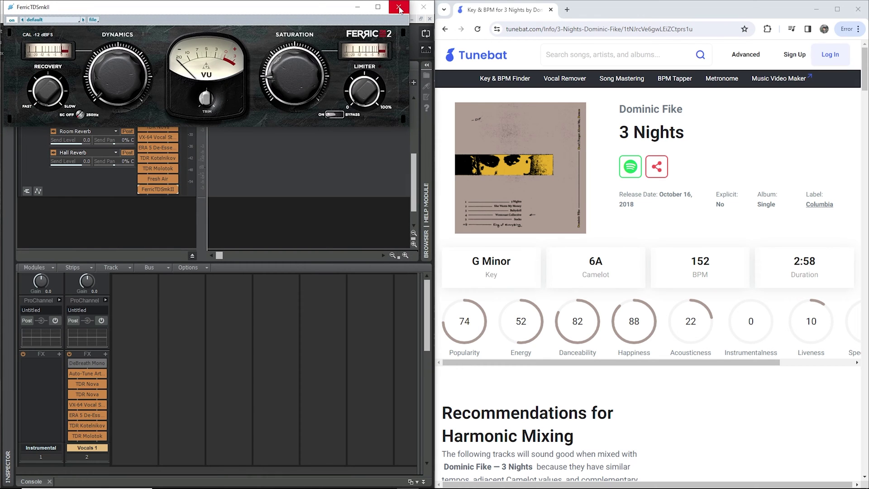
left_click(399, 8)
scroll(282, 202, "up", 1)
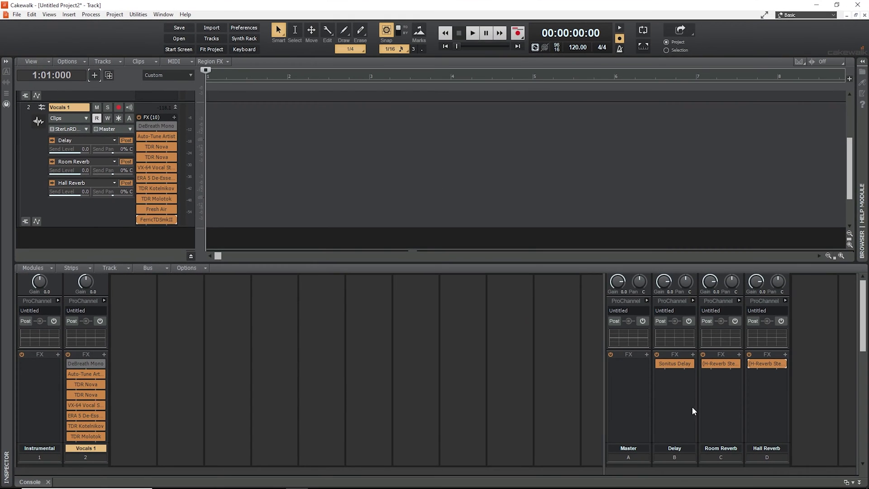
Step: Import the Standard Quarter Note Delay preset file into Sonitus Delay's Preset Manager
double_click(677, 363)
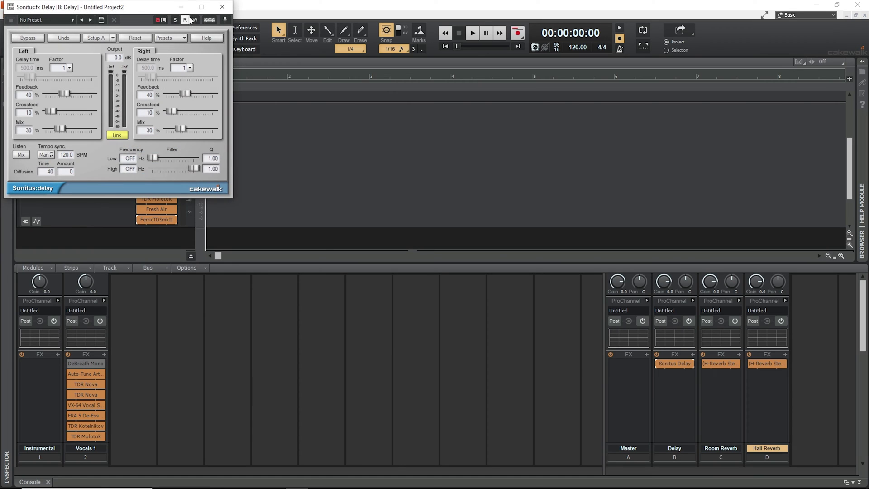
left_click(179, 40)
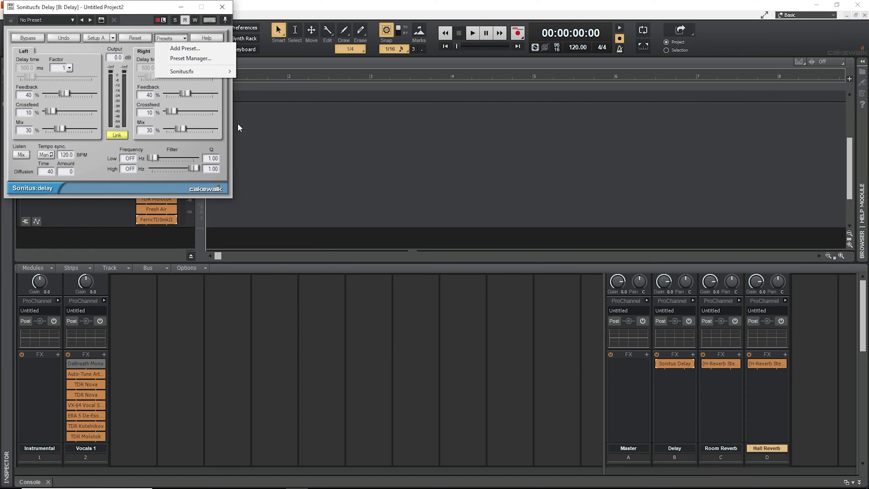
left_click(184, 60)
left_click(167, 116)
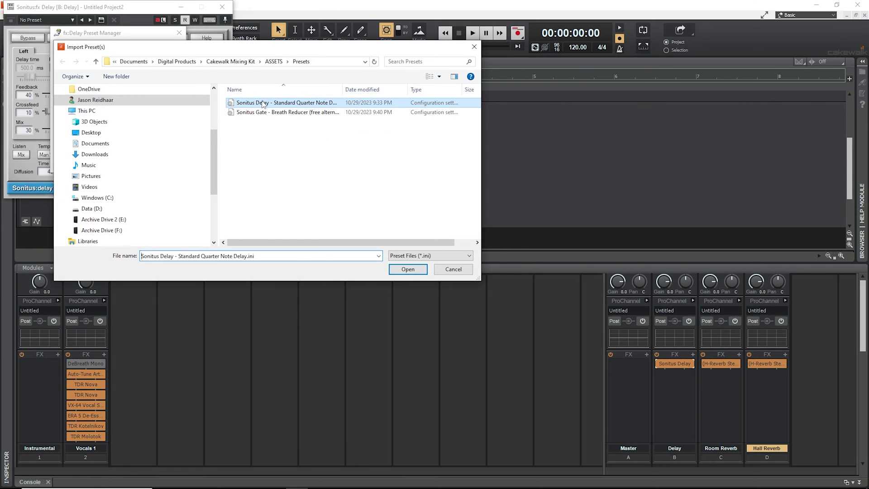
double_click(262, 103)
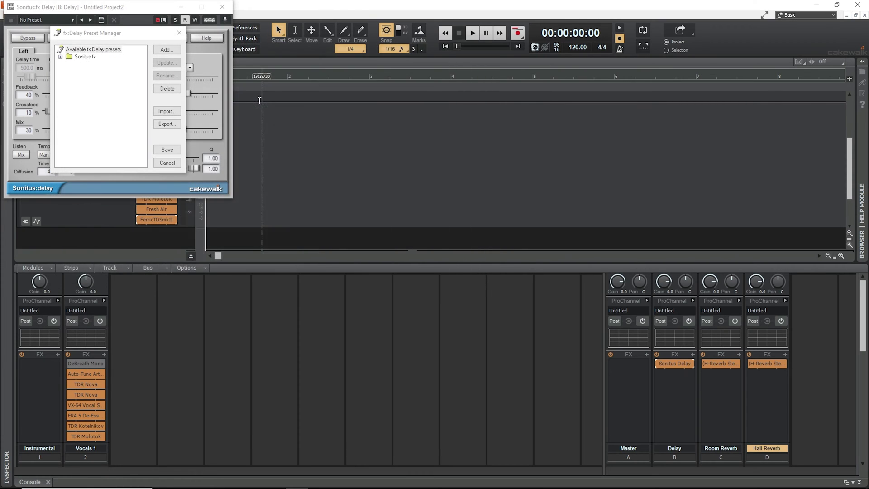
left_click(171, 150)
Step: Select the Standard Quarter Note Delay preset from the Sonitus presets list
left_click(164, 37)
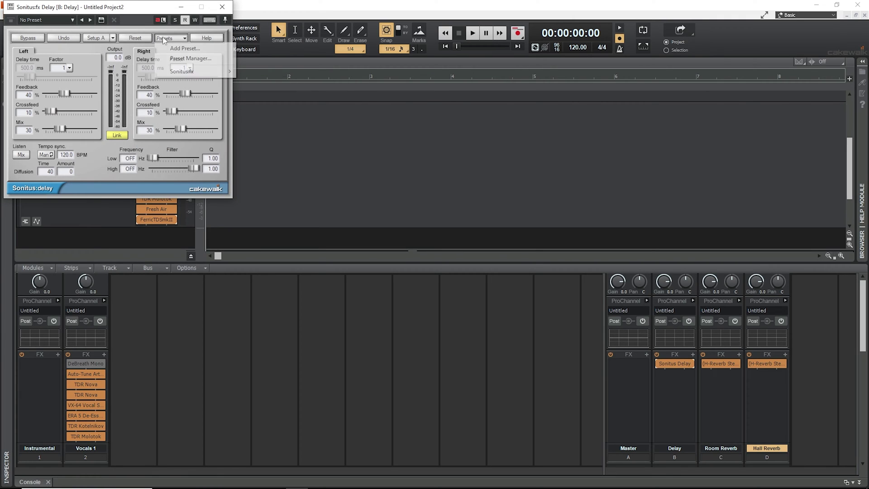
mouse_move(189, 71)
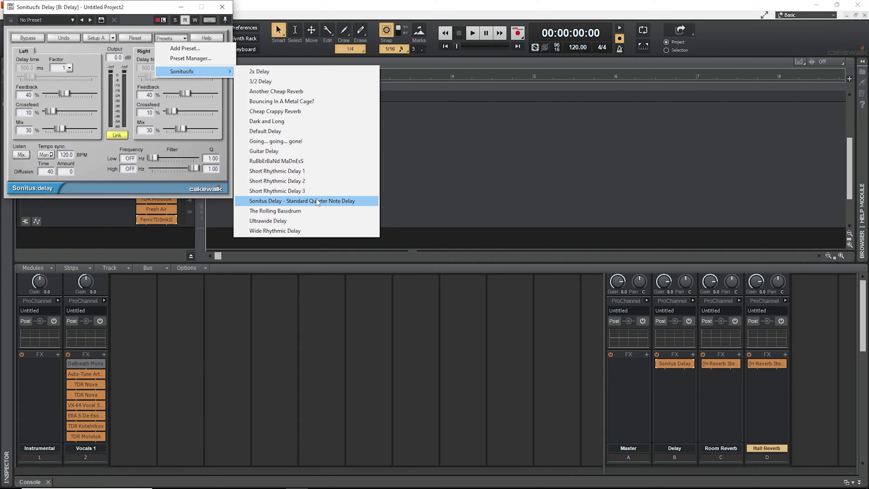
left_click(305, 205)
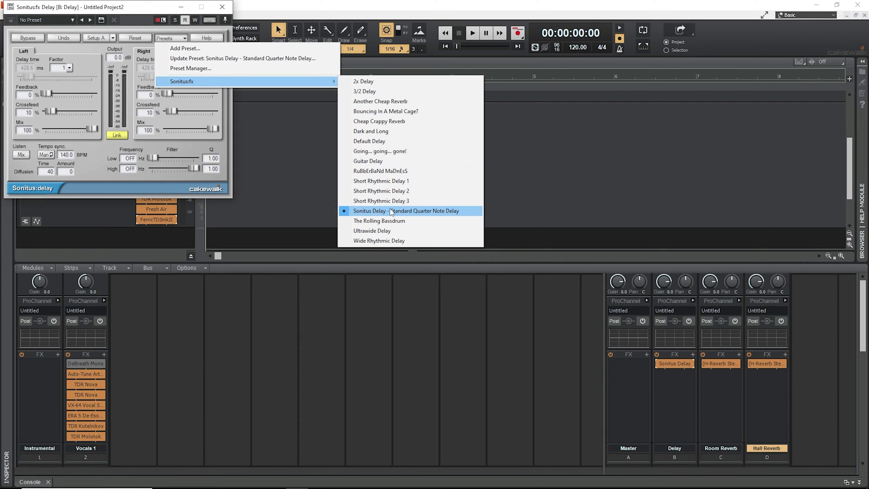
left_click(391, 212)
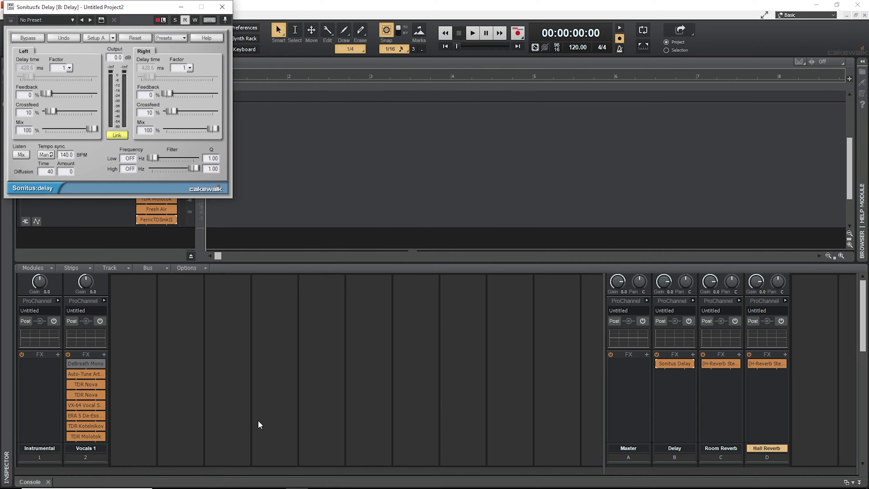
Step: Check the song tempo on Tunebat and set the delay's sync tempo to 152 BPM
mouse_move(186, 480)
left_click(482, 454)
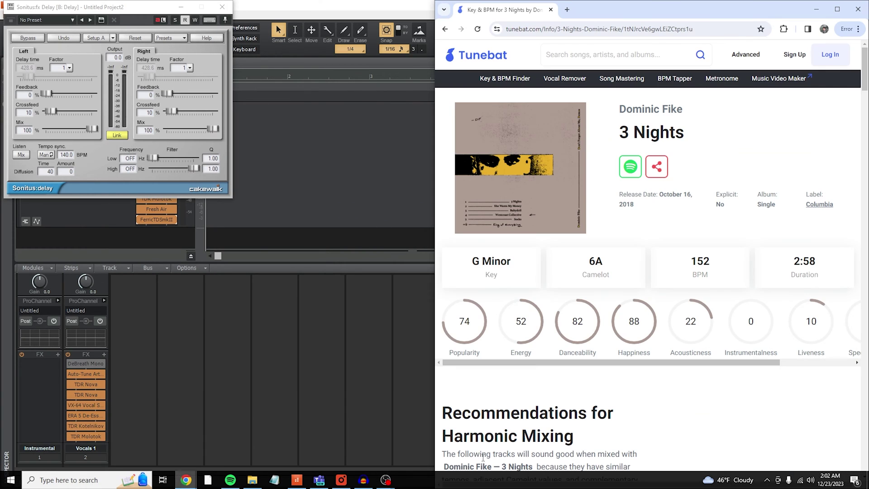
scroll(700, 213, "down", 1)
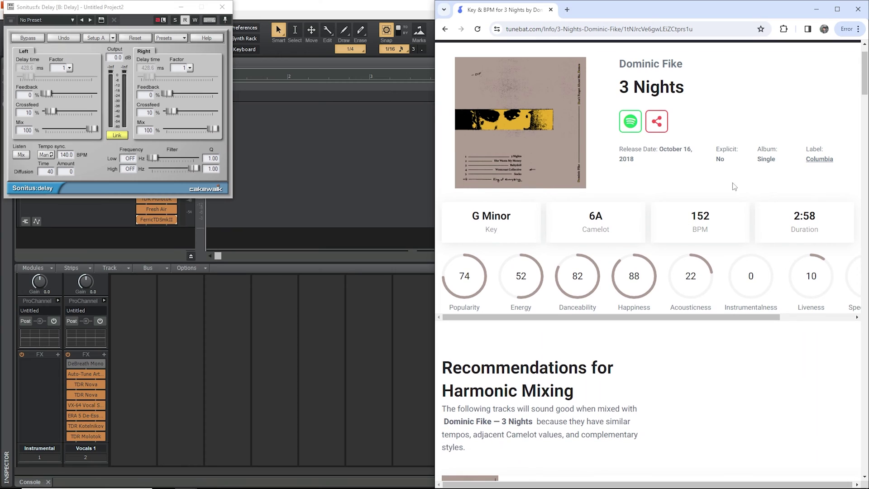
left_click(818, 8)
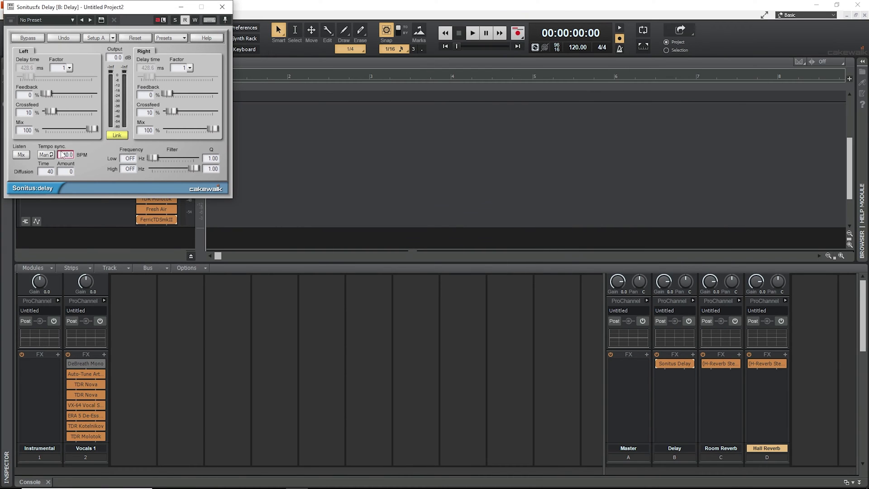
type("152")
key("Return")
Step: Load the Warm Chamber preset into the Room Reverb bus's H-Reverb
left_click(222, 7)
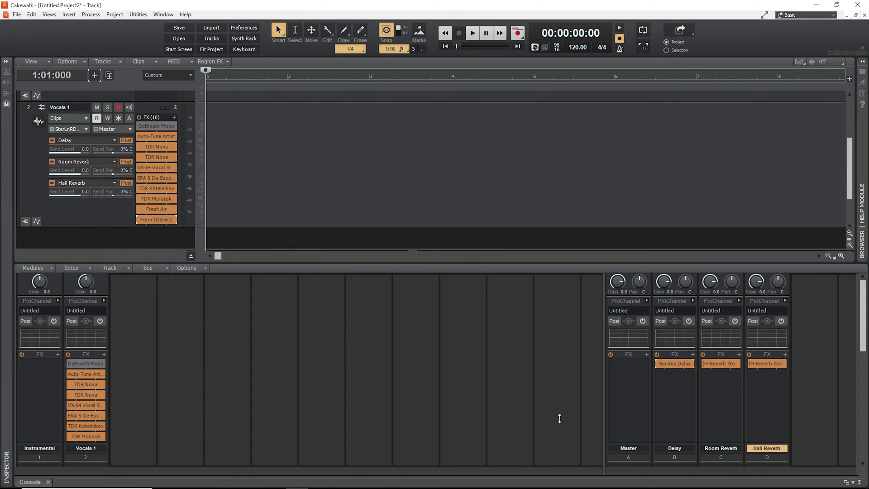
double_click(720, 363)
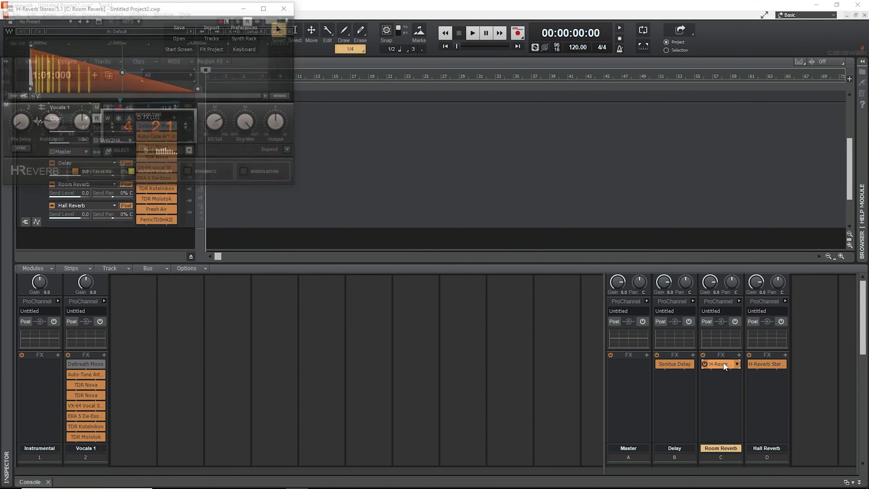
left_click(129, 22)
left_click(143, 32)
double_click(264, 121)
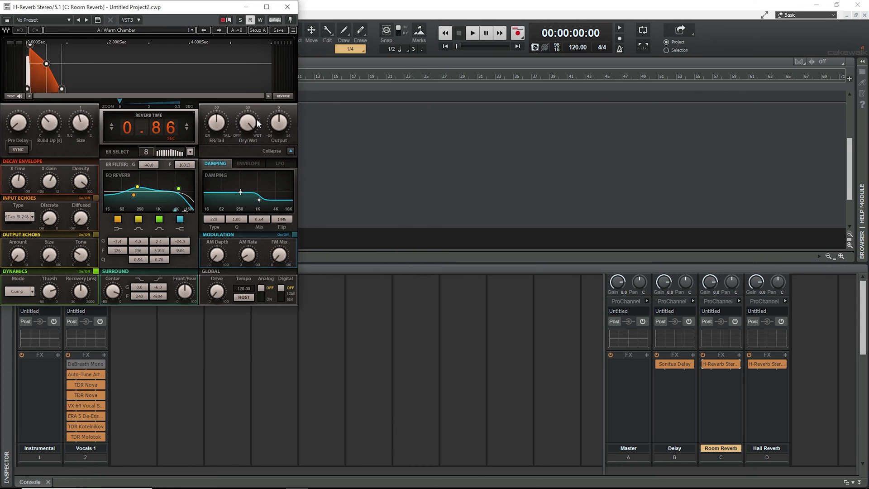
left_click(290, 10)
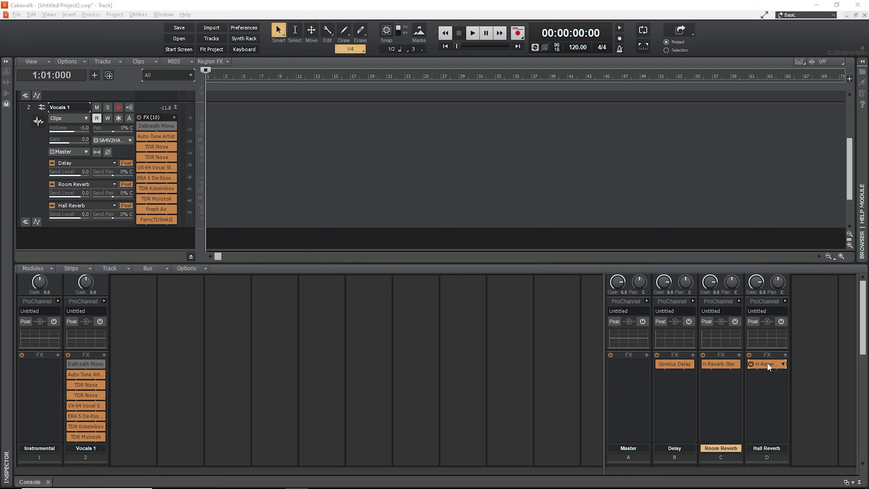
Step: Load the Lush Hall Reverb preset into the Hall Reverb bus's H-Reverb
double_click(767, 364)
left_click(138, 21)
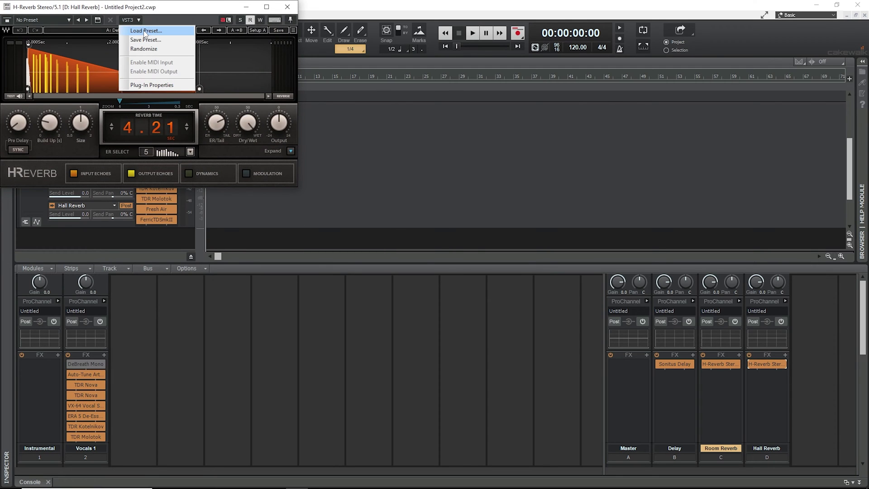
left_click(145, 31)
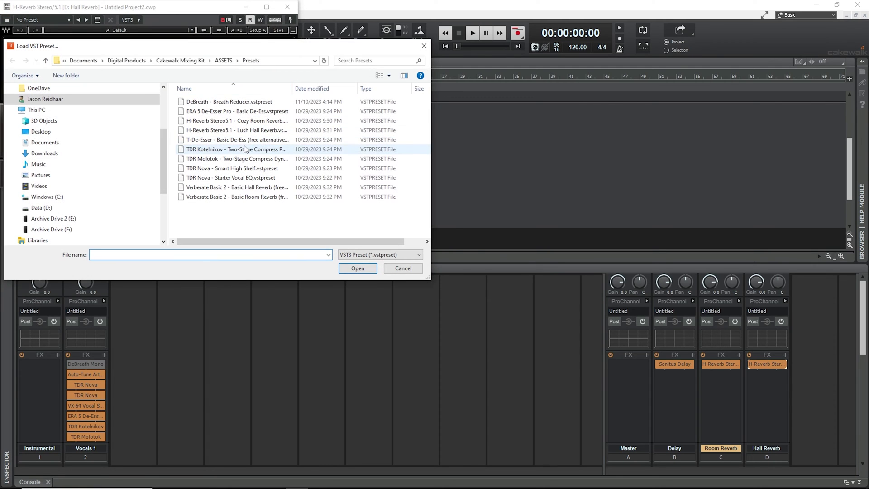
double_click(242, 130)
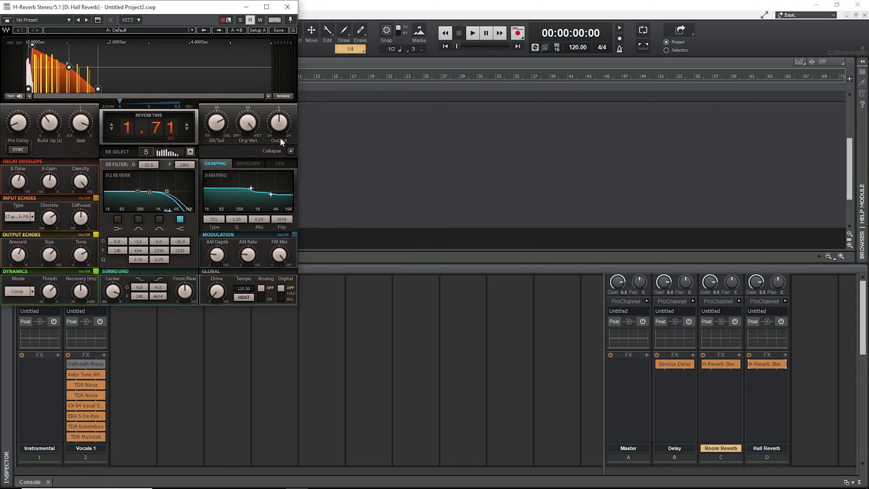
left_click(281, 9)
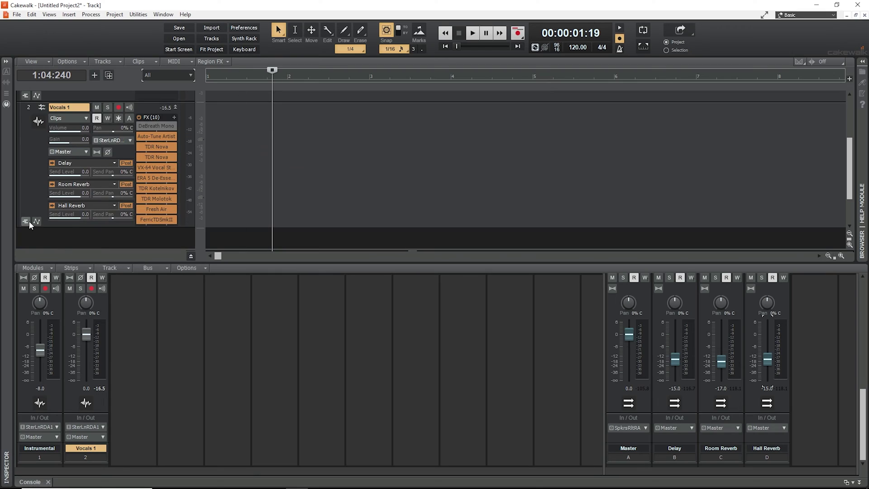
Step: Reveal a new lane under Vocals 1 and arm it for recording
left_click(27, 222)
left_click(78, 197)
scroll(272, 203, "up", 2)
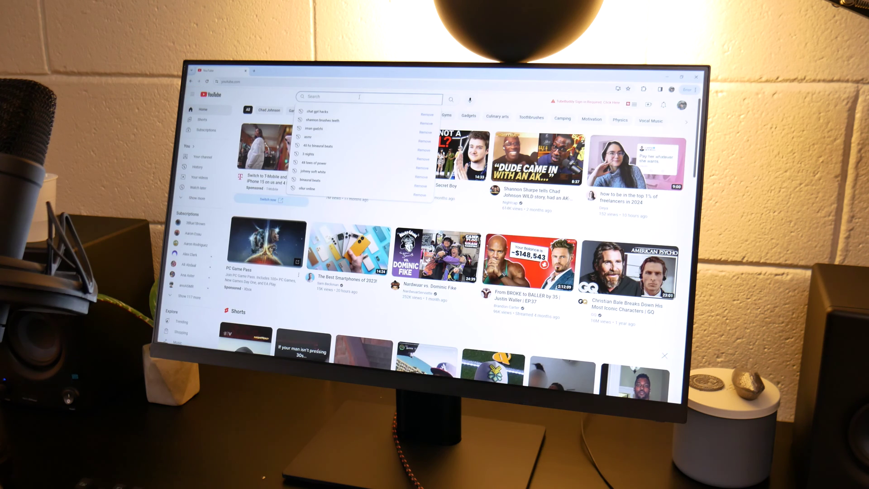
Step: Search YouTube for 'dominic fike 3 nights audio' and copy the top result's share link
type("minic fike")
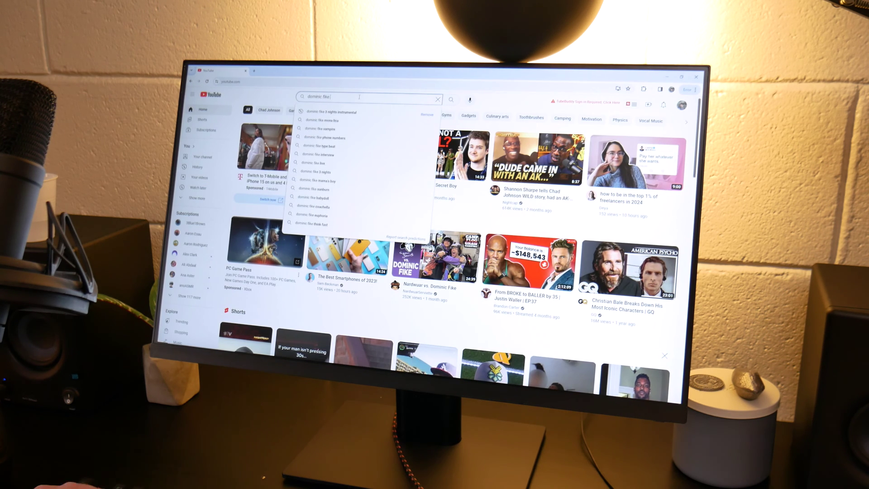
type(" 3 nights audio")
key("Return")
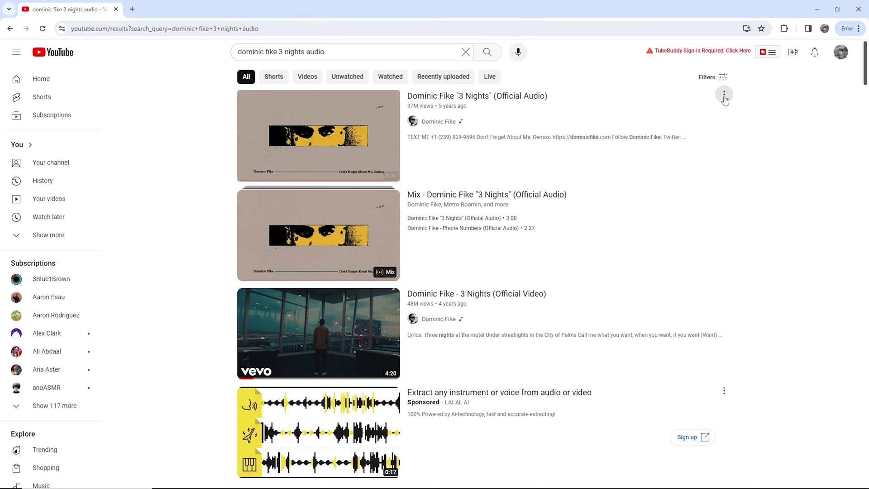
left_click(723, 94)
left_click(747, 180)
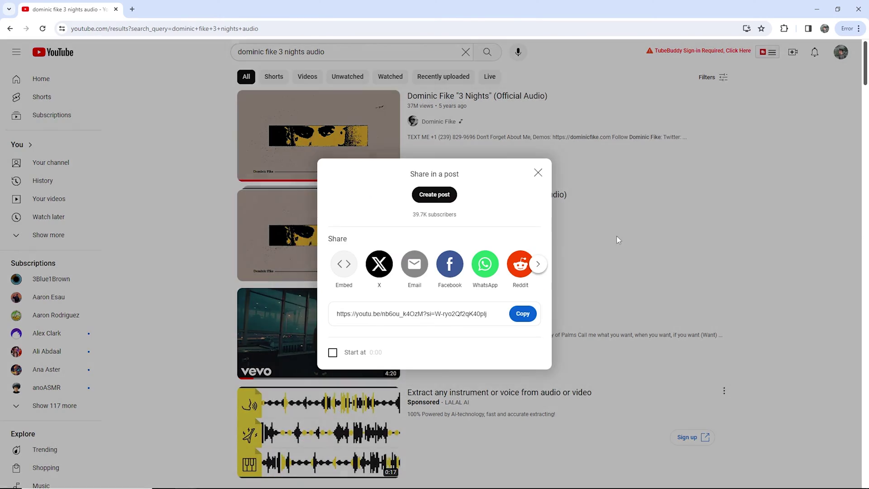
left_click(519, 313)
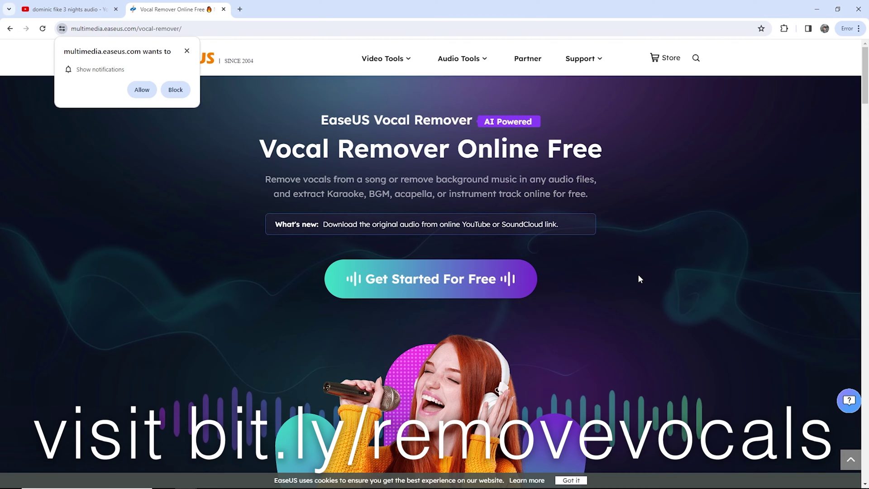
Step: Submit the song's copied YouTube link as an Online Site Link in EaseUS Vocal Remover and start separation
left_click(420, 280)
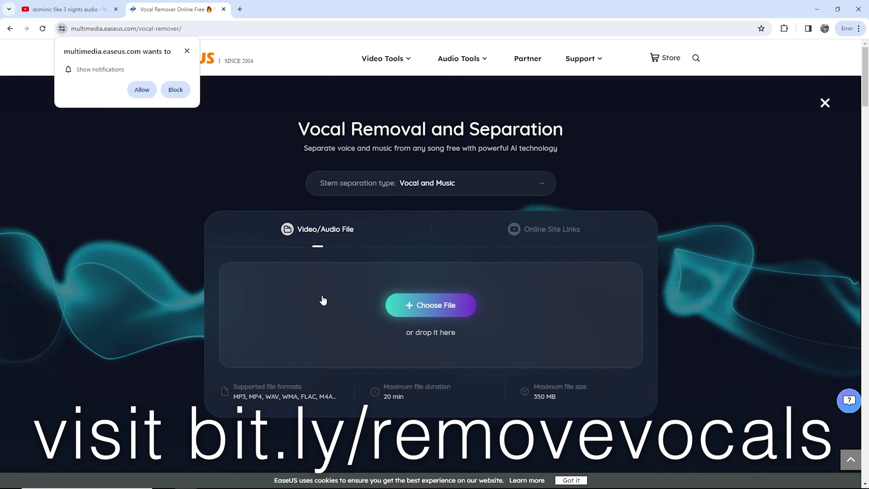
left_click(549, 229)
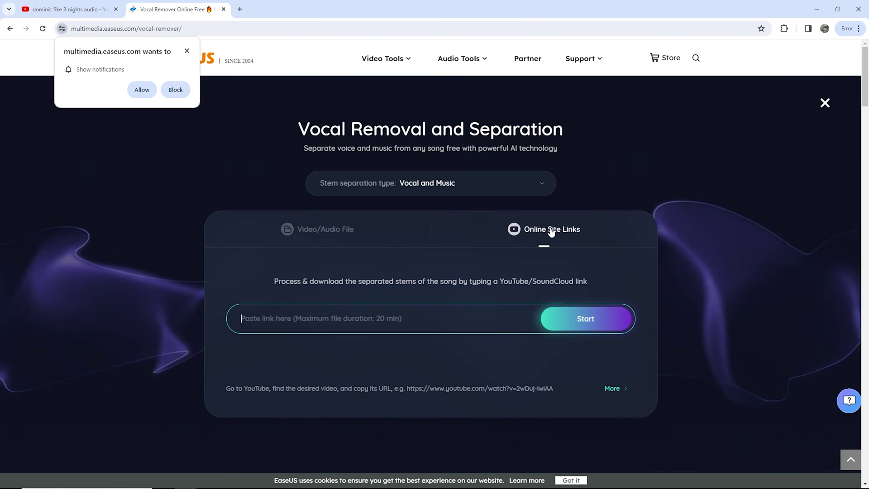
key("ctrl+v")
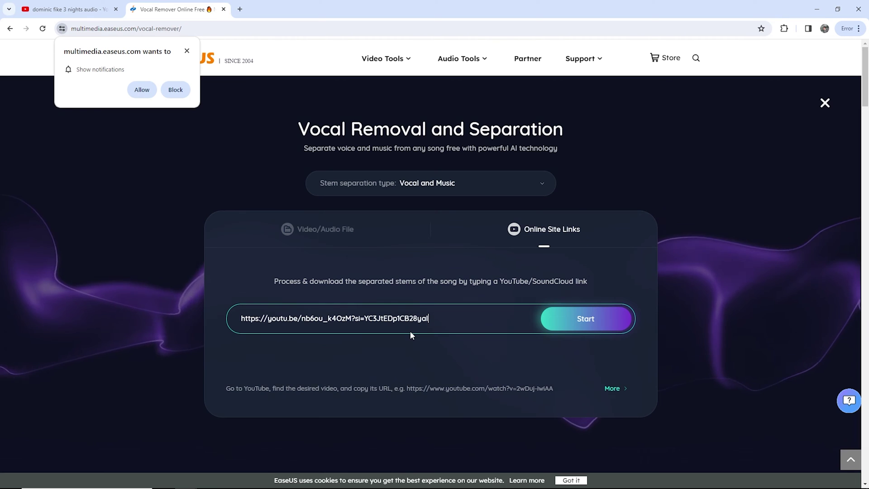
left_click(586, 322)
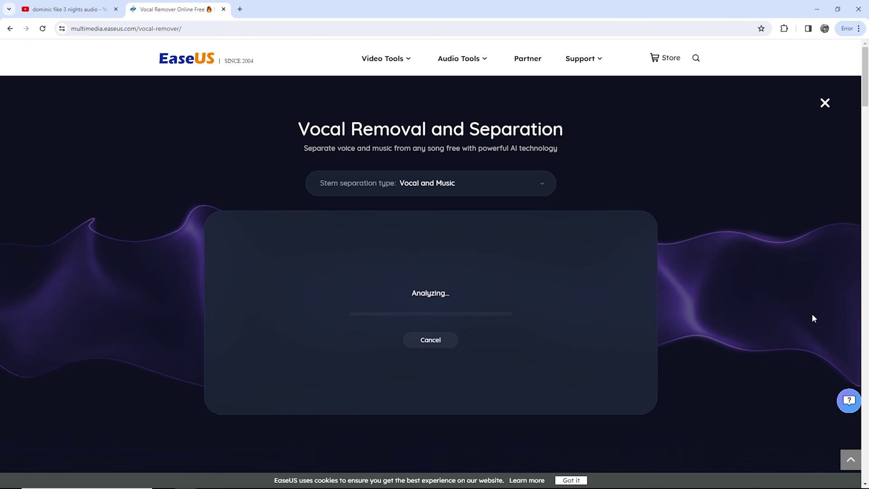
scroll(813, 318, "down", 5)
scroll(812, 318, "down", 3)
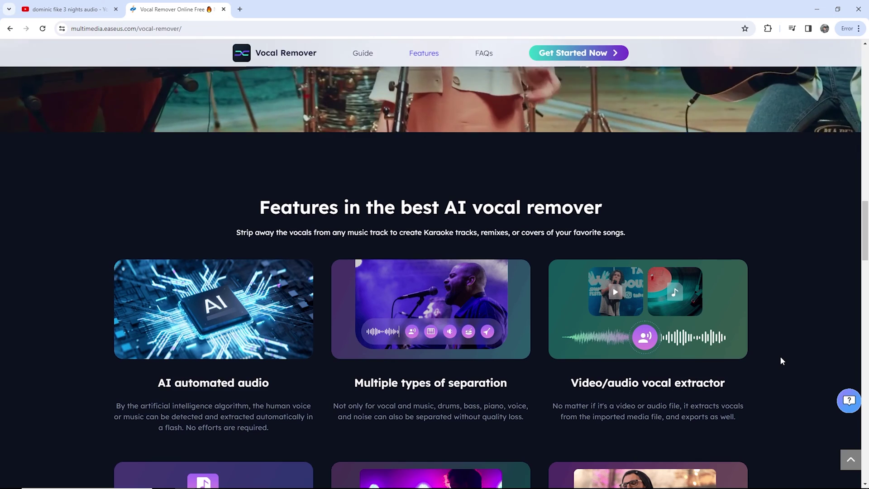
Step: Review the separated vocal and Music stems, then pause the Music preview
scroll(780, 355, "down", 2)
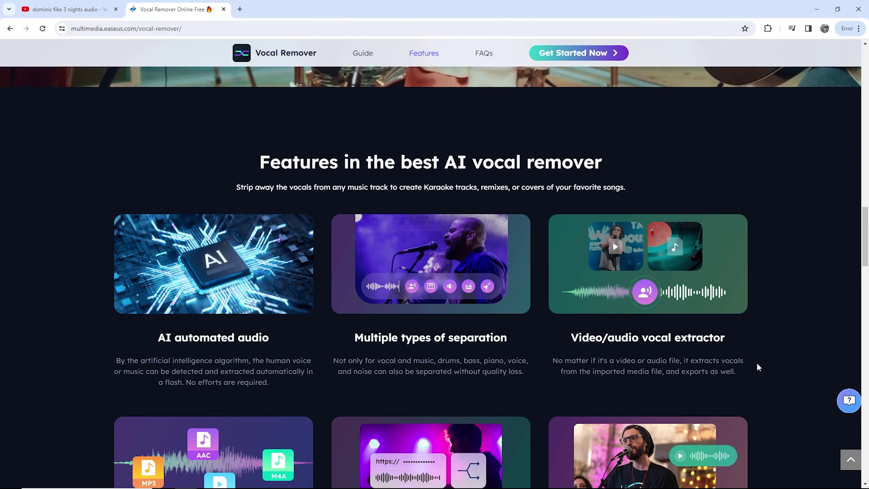
scroll(796, 365, "down", 3)
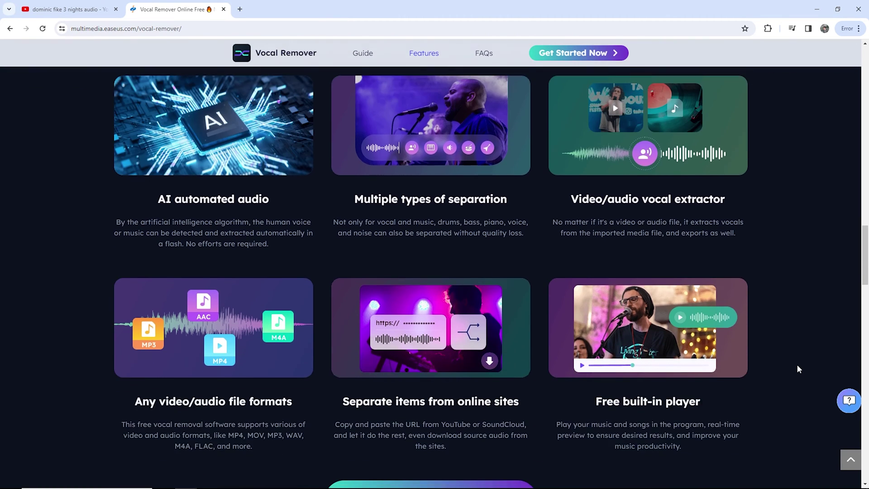
scroll(796, 365, "down", 5)
scroll(796, 365, "up", 4)
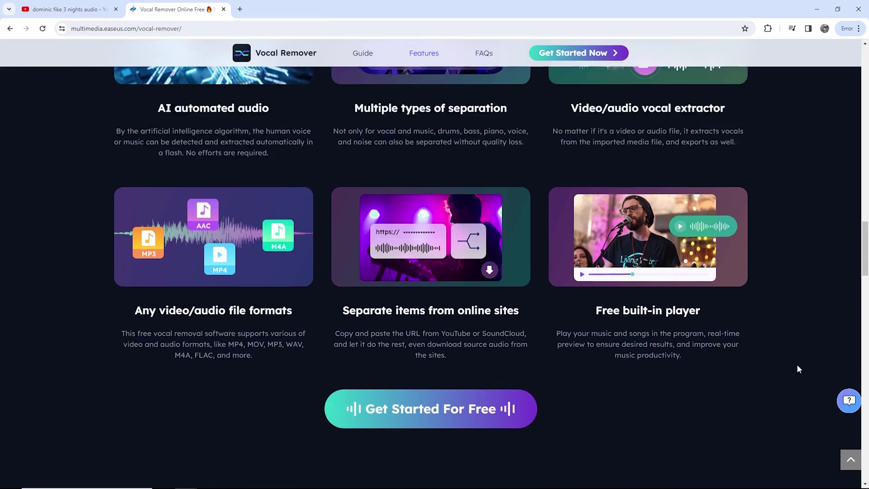
scroll(797, 369, "up", 8)
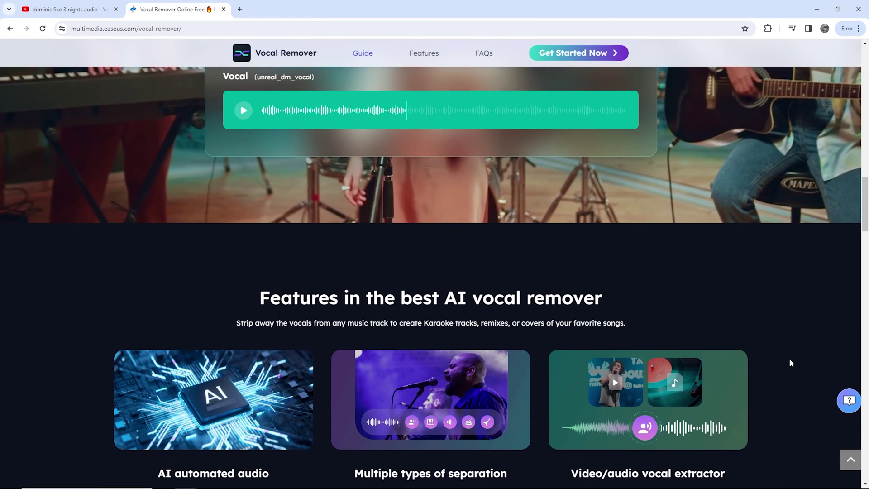
scroll(789, 359, "up", 7)
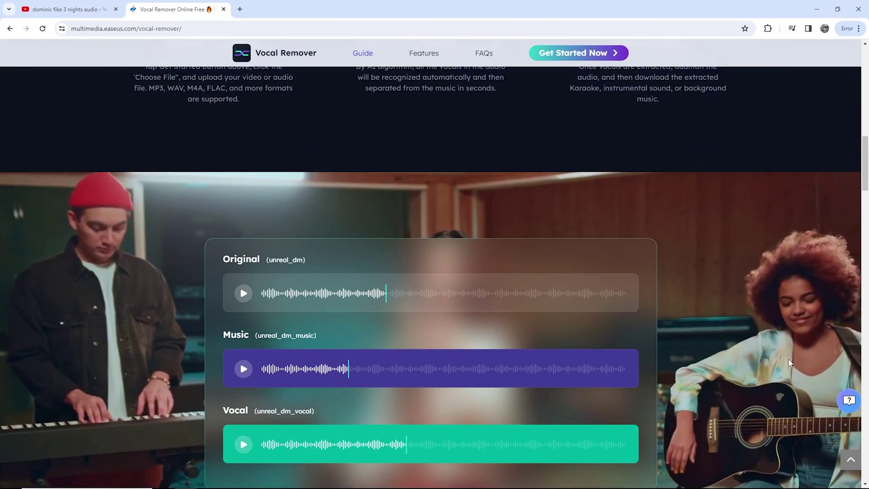
scroll(788, 359, "up", 10)
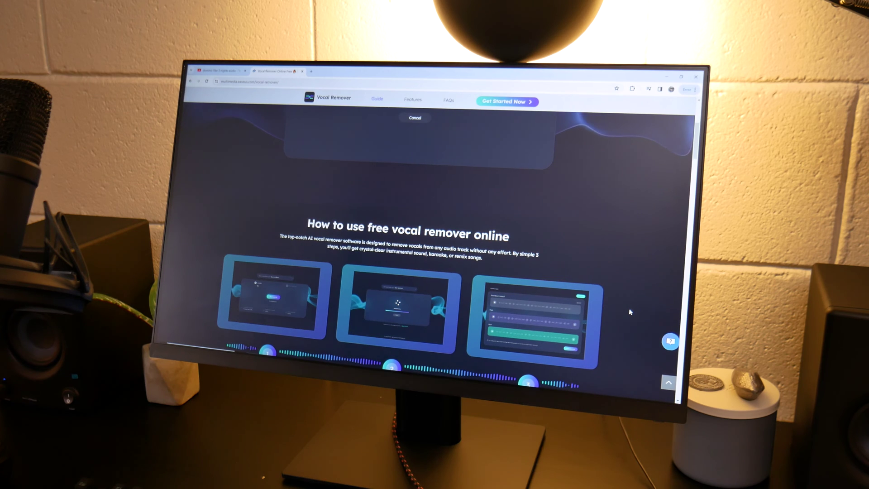
scroll(627, 311, "up", 5)
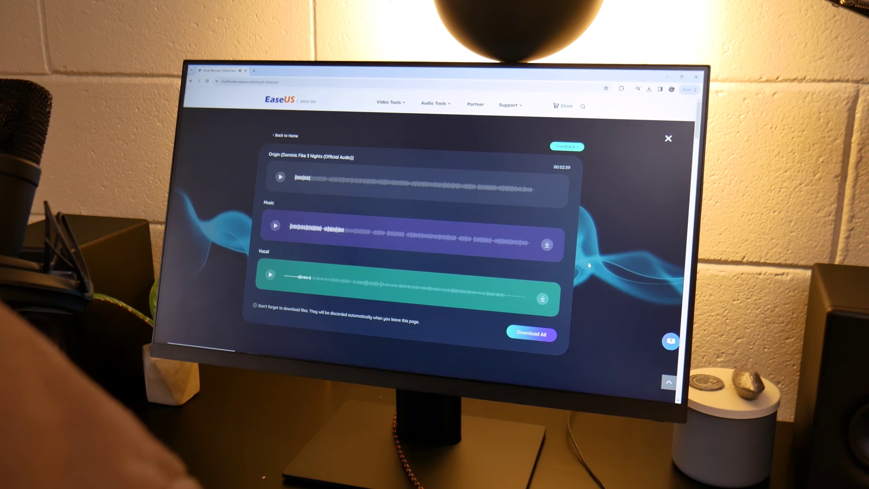
left_click(546, 245)
Step: Download the Music stem mp3 and place it at the start of the Cakewalk timeline
left_click(546, 245)
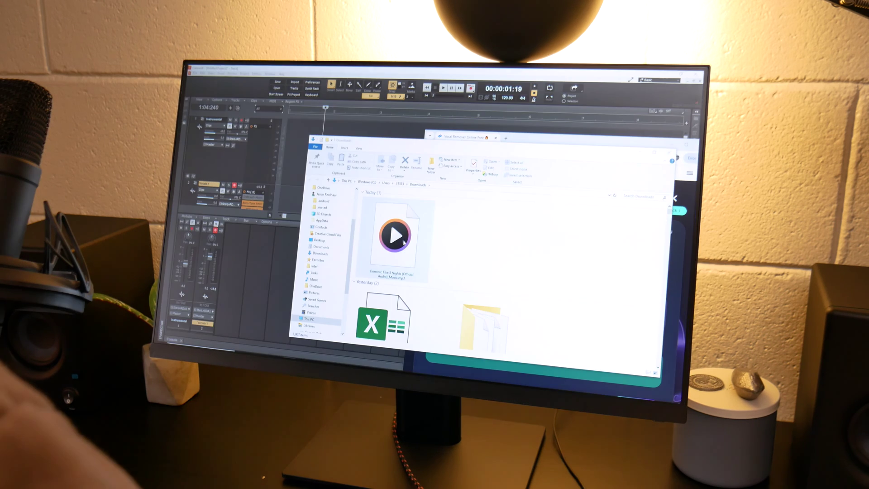
left_click(382, 252)
left_click_drag(383, 252, 298, 123)
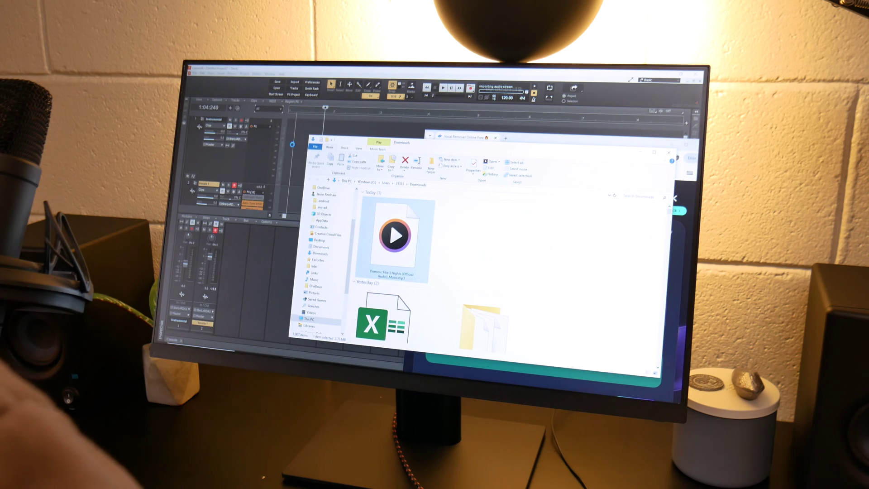